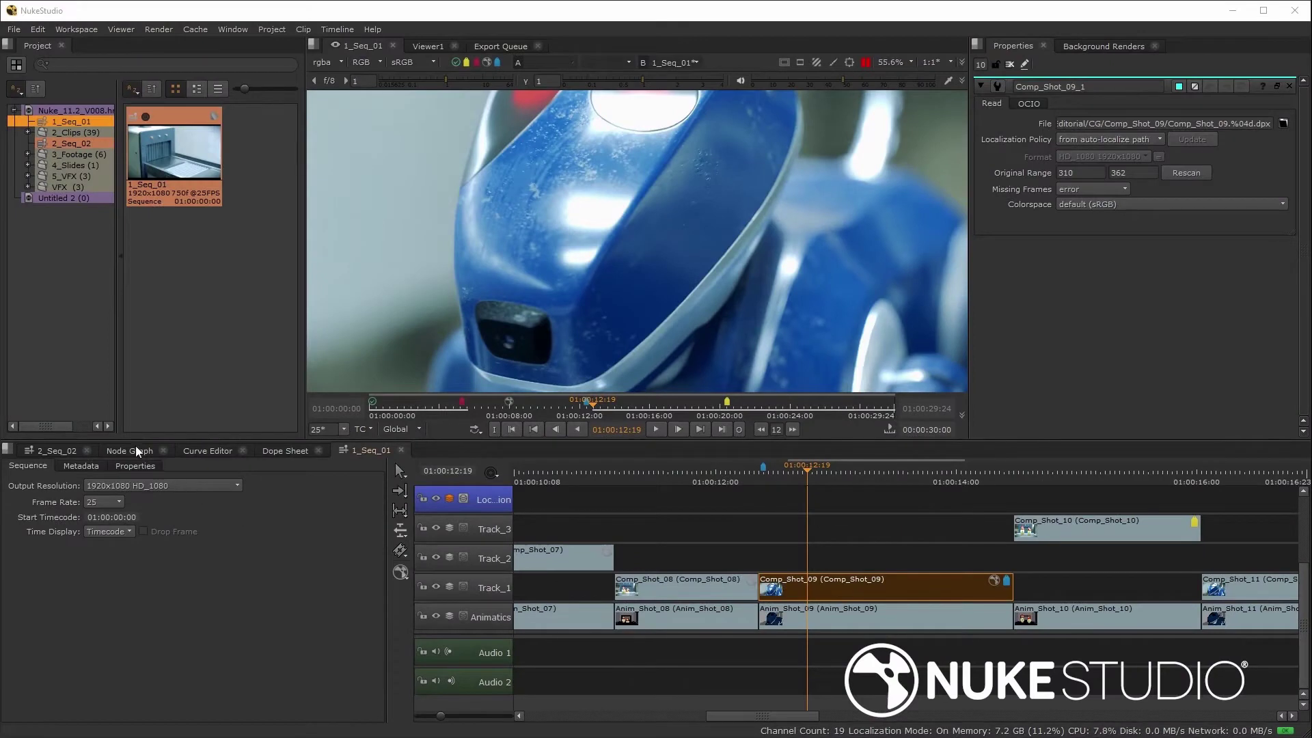
Switch to the Node Graph, showing only Viewer1 with an empty 2K_Super_35 viewer
left_click(132, 451)
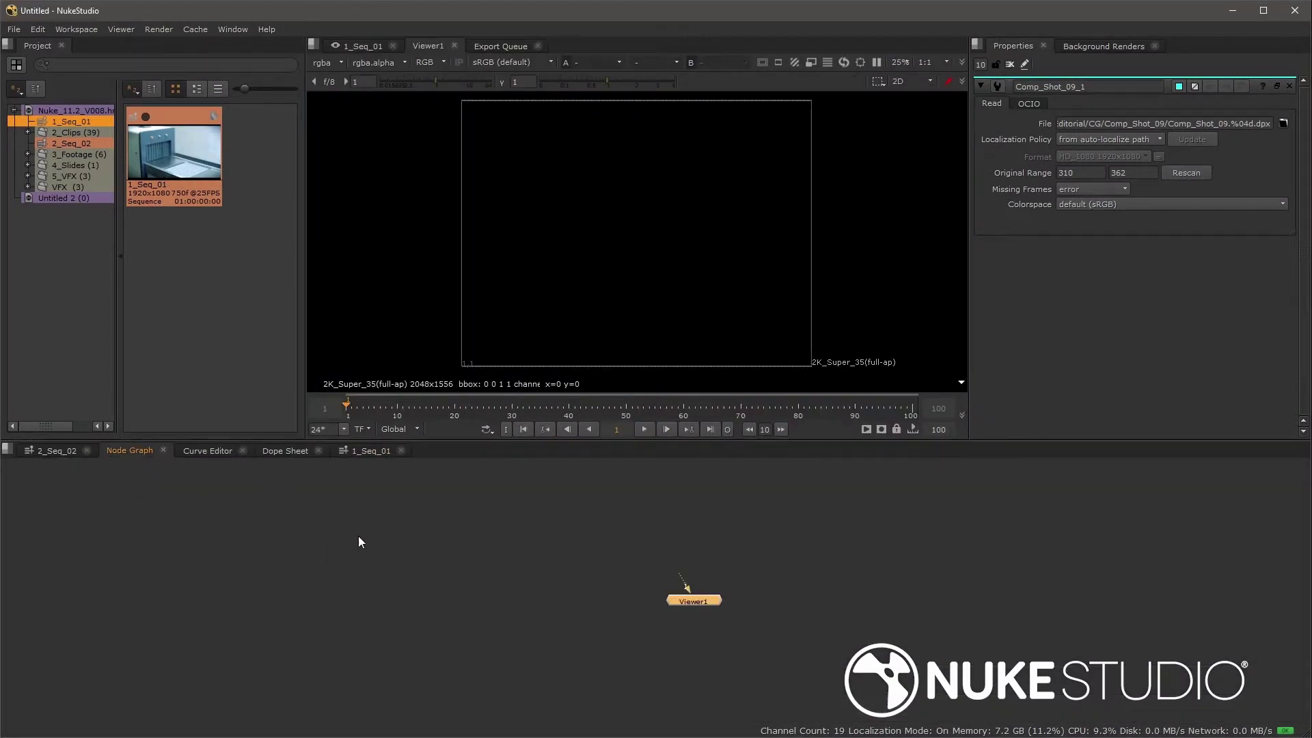
Add a chain of Blur1, Transform1 and ColorCorrect nodes, then select them together
left_click(392, 515)
key("Tab")
type("blur")
key("Return")
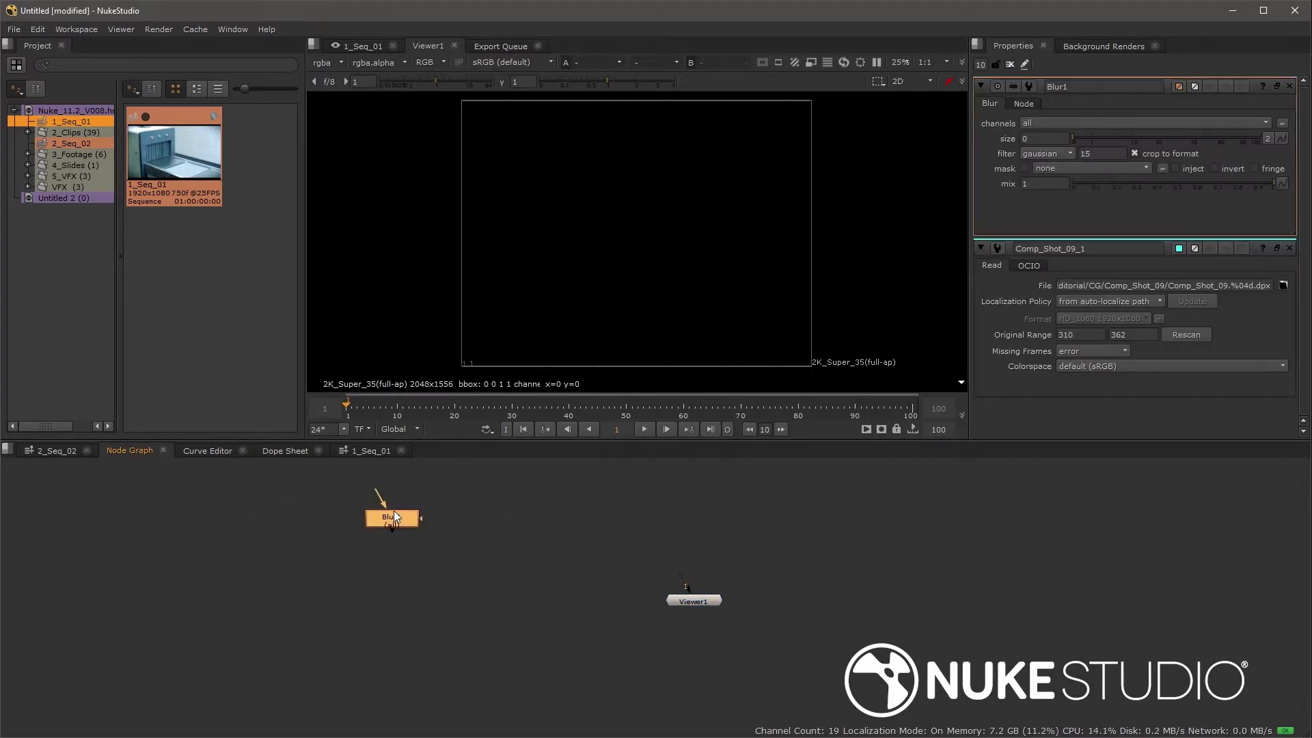
key("t")
key("c")
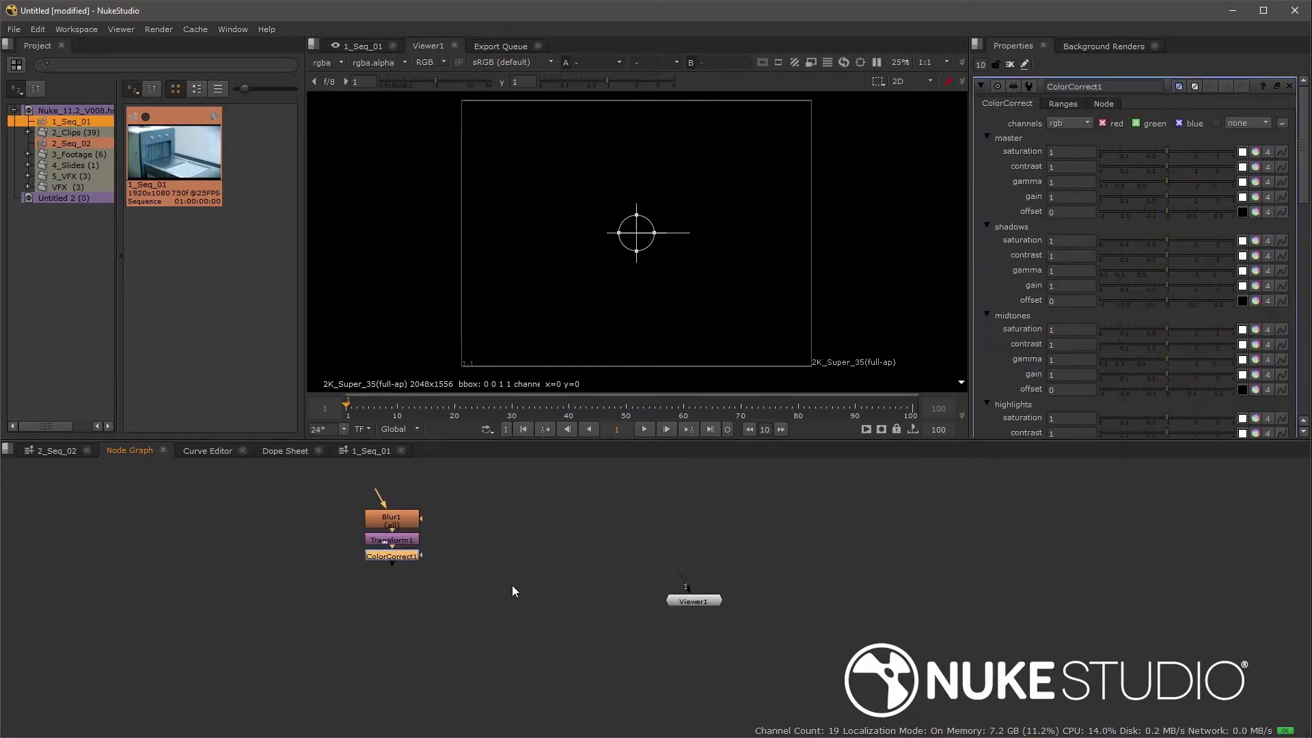
left_click_drag(506, 604, 332, 523)
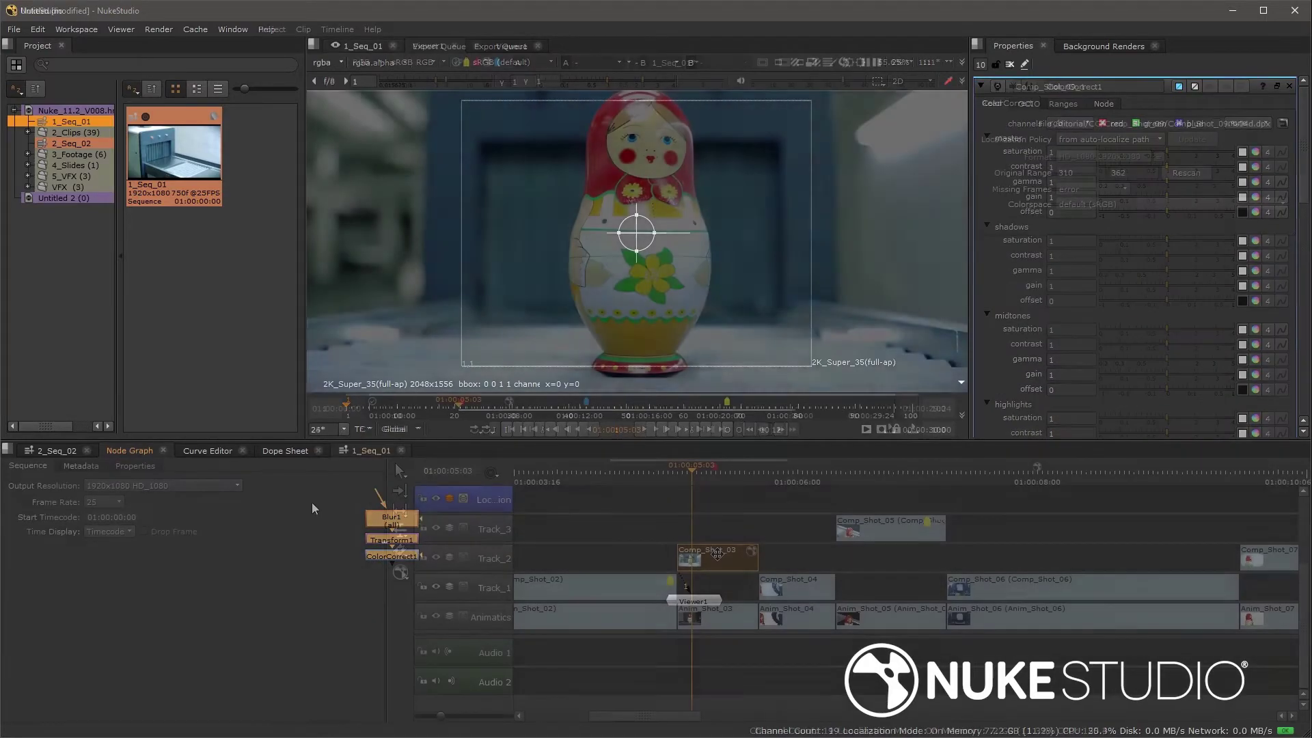
Use Effects > Create Comp on the Comp_Shot_03 clip, placing its comp on a new VFX 1 track
right_click(717, 555)
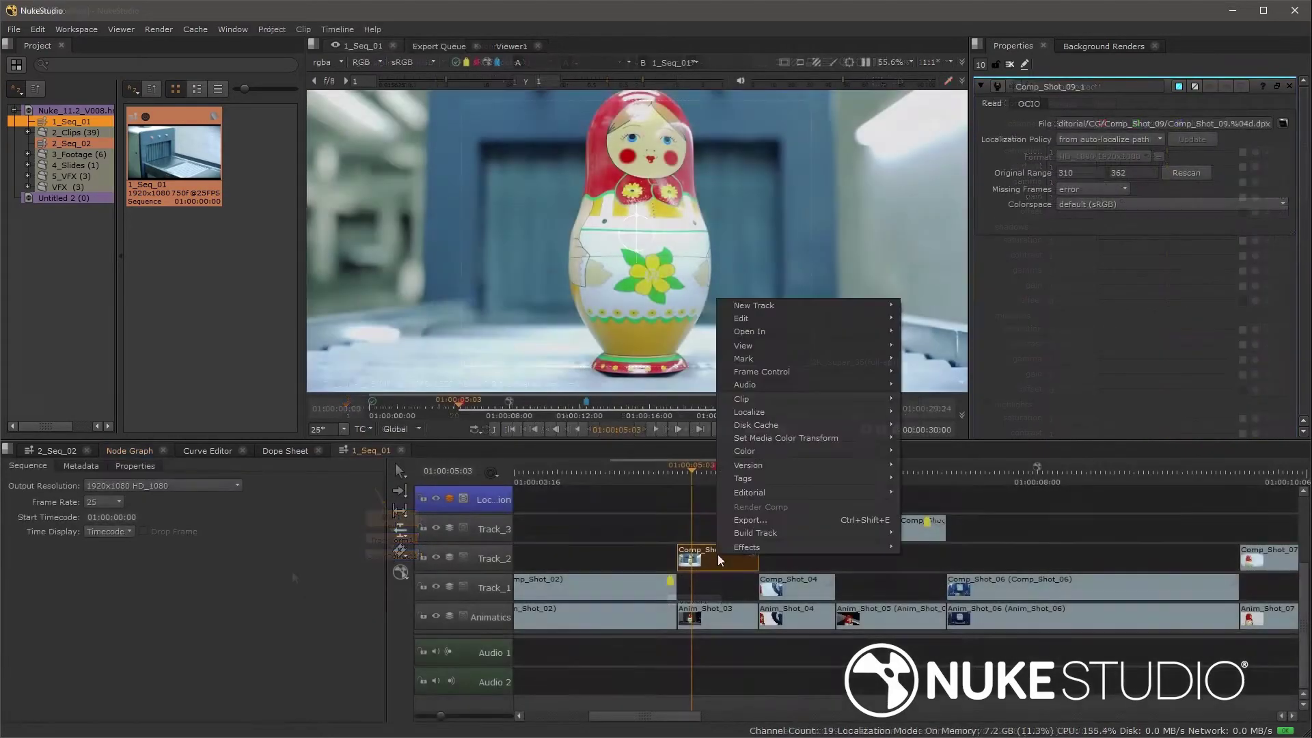
mouse_move(739, 547)
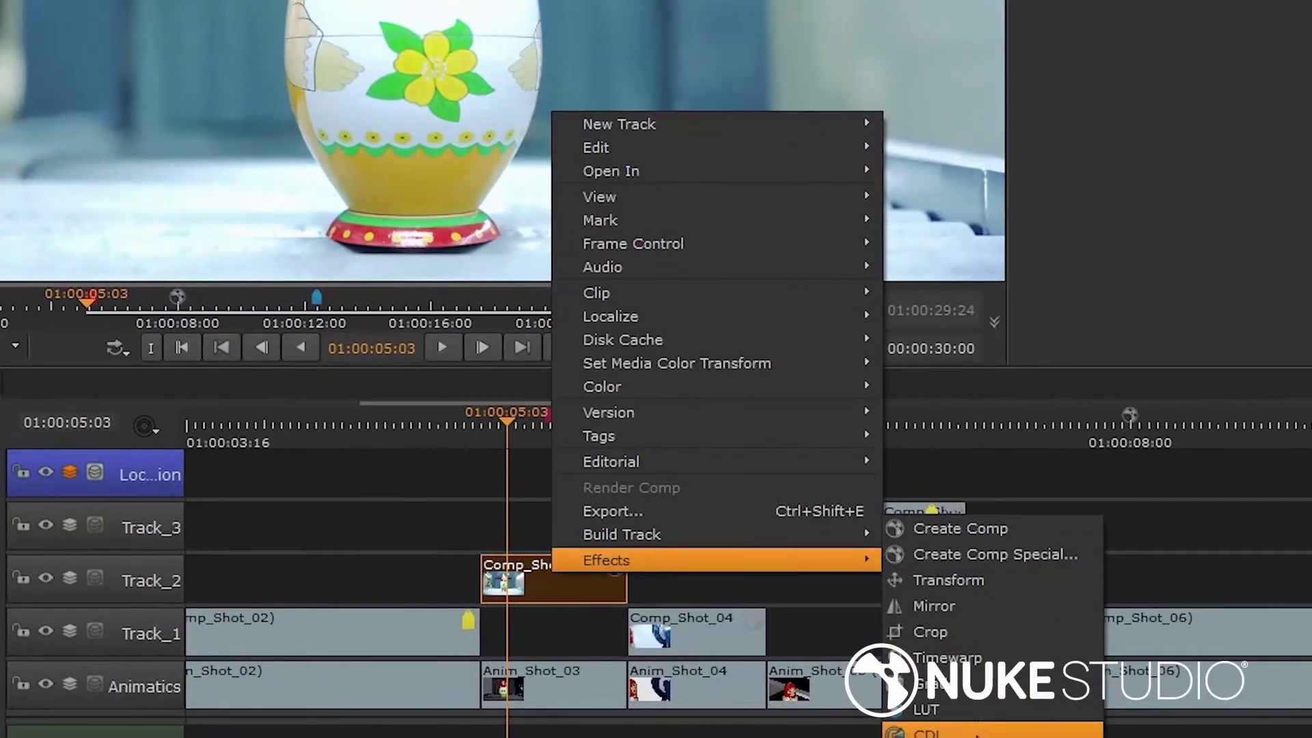
left_click(990, 530)
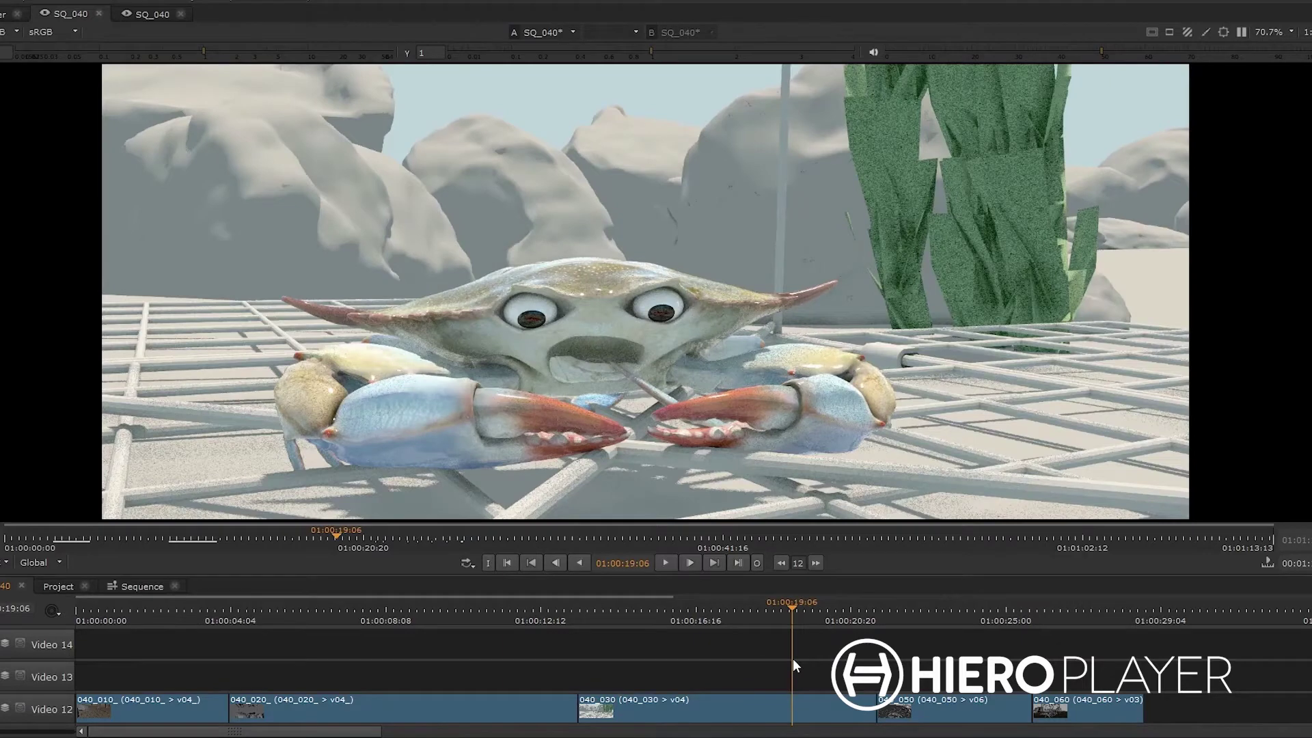
Switch shot 040_030 to version v05 and scrub along the sequence to review the shots
scroll(726, 719, "up", 1)
left_click(725, 693)
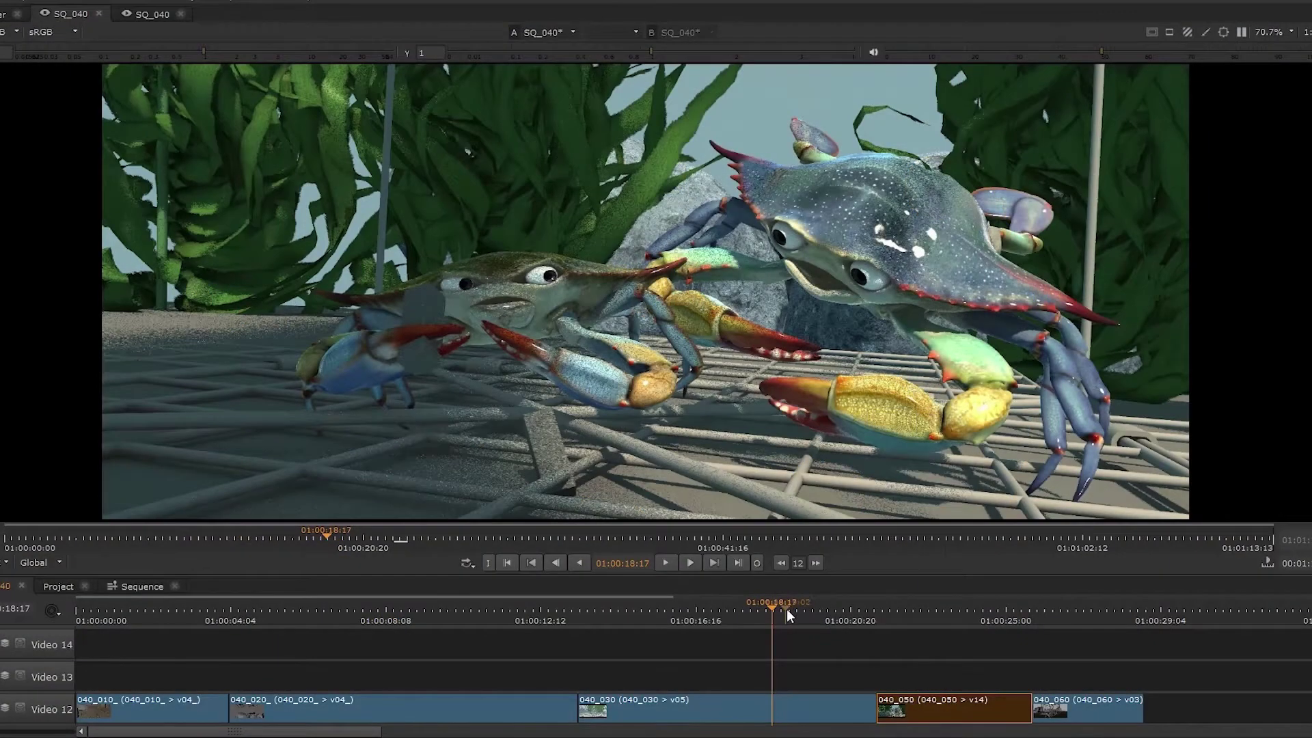
left_click_drag(786, 609, 944, 616)
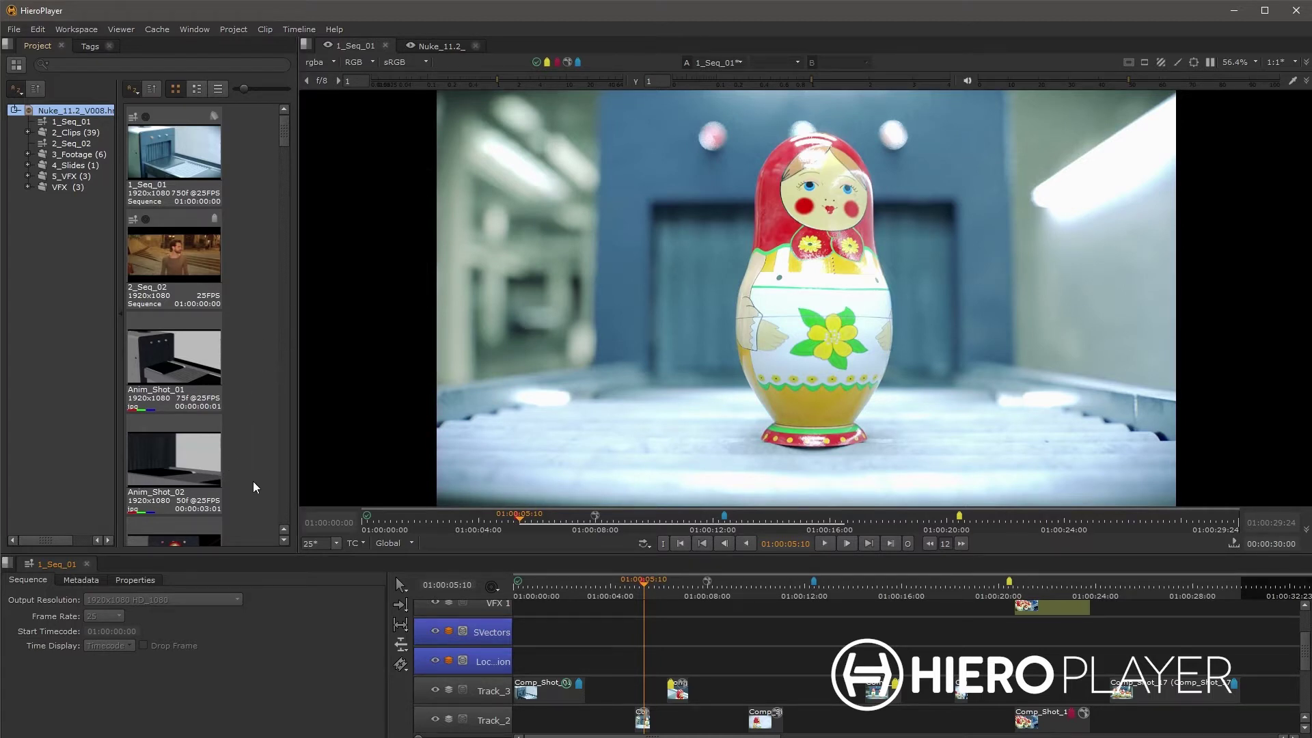
Select several clips in the bin and on the timeline, then reveal the VFX 1 track
left_click_drag(253, 483, 173, 151)
left_click_drag(601, 621, 967, 734)
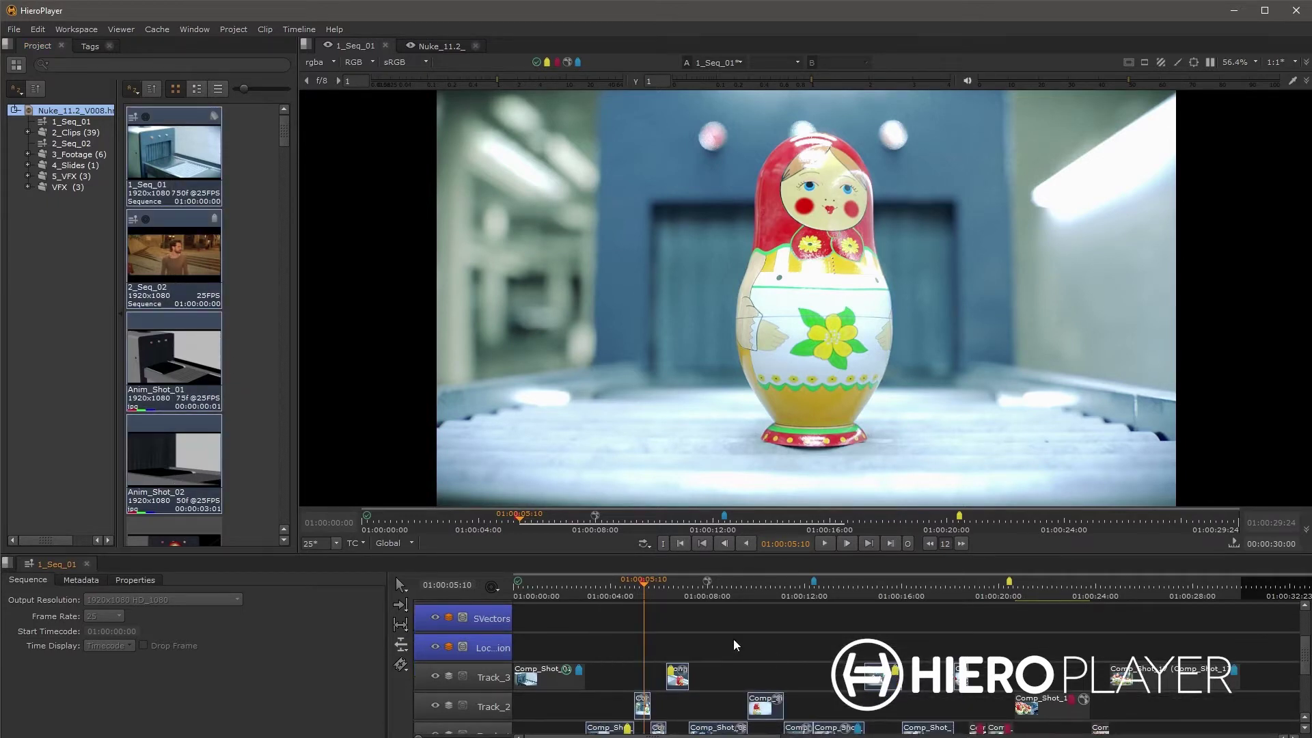
left_click(259, 384)
left_click_drag(603, 641, 633, 727)
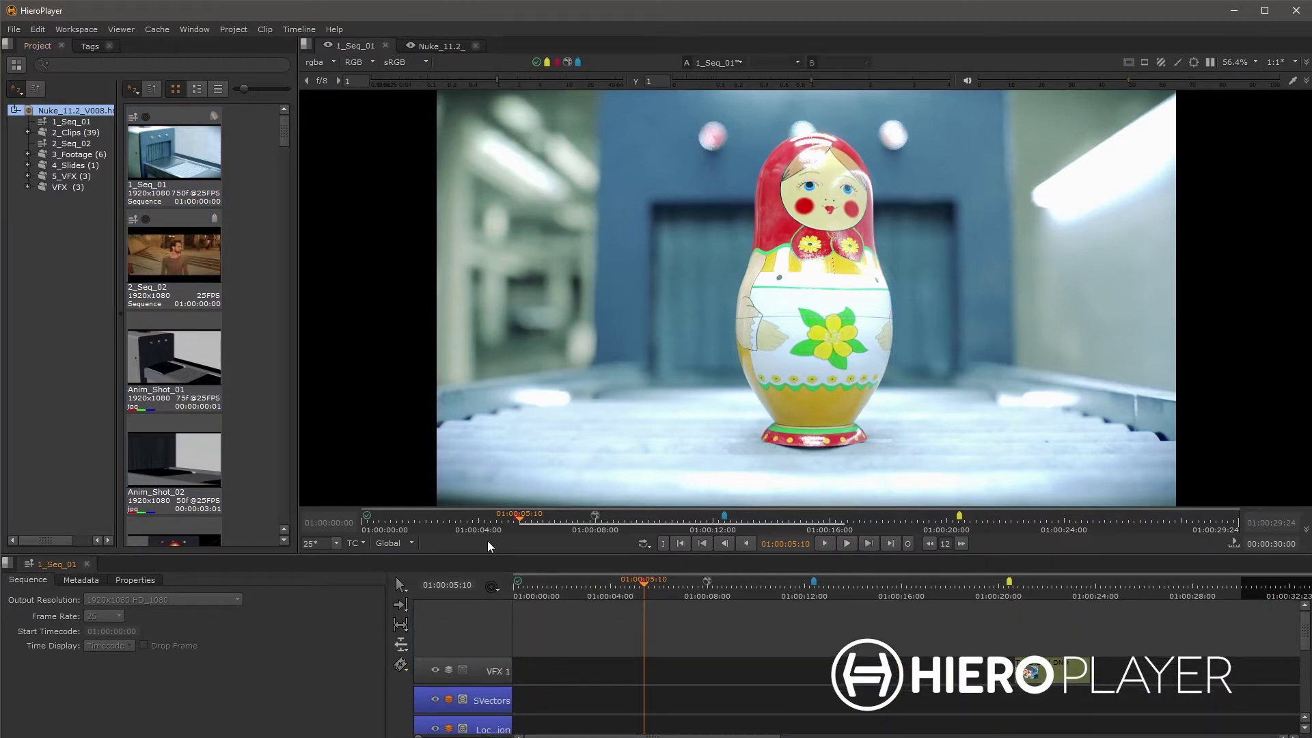
Put Anim_Shot_01 on a new Video 8 track and split it into two clips
left_click_drag(171, 356, 524, 644)
mouse_move(573, 602)
left_mouse_down()
mouse_move(537, 601)
mouse_move(551, 601)
left_mouse_up()
left_click(558, 642)
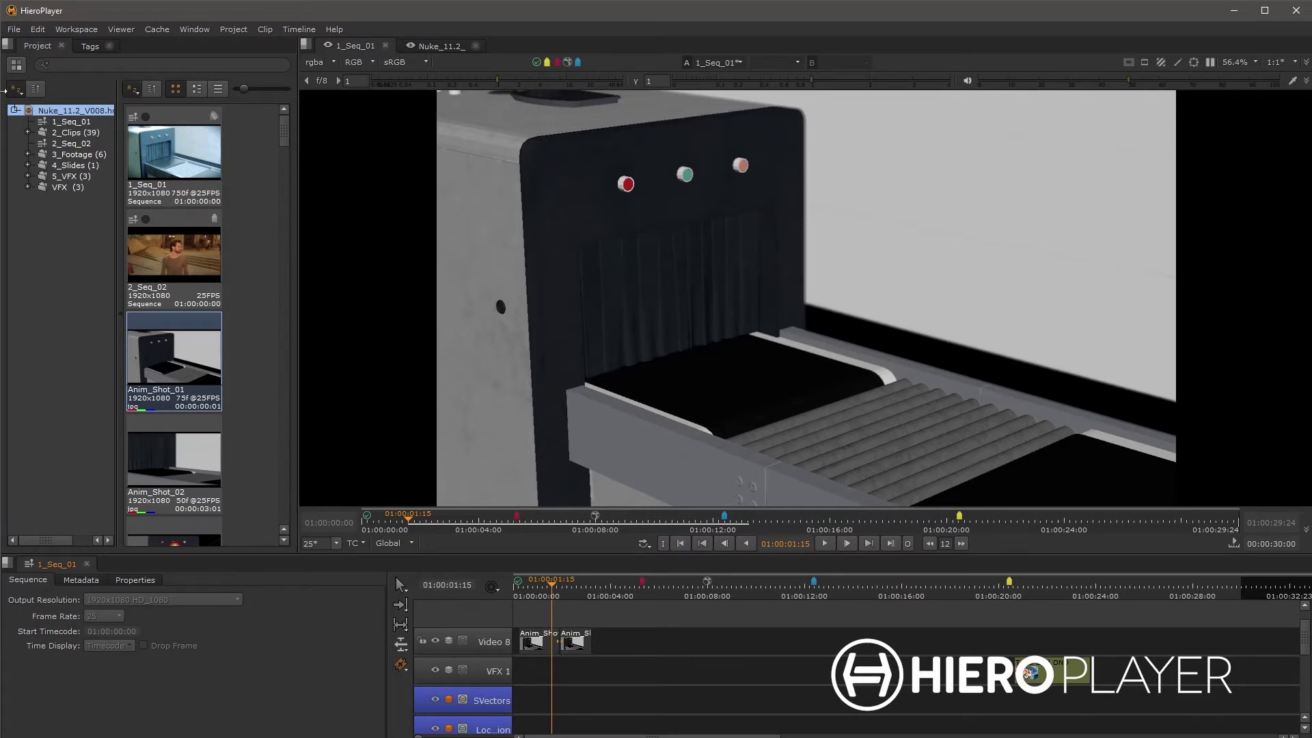
left_click(13, 30)
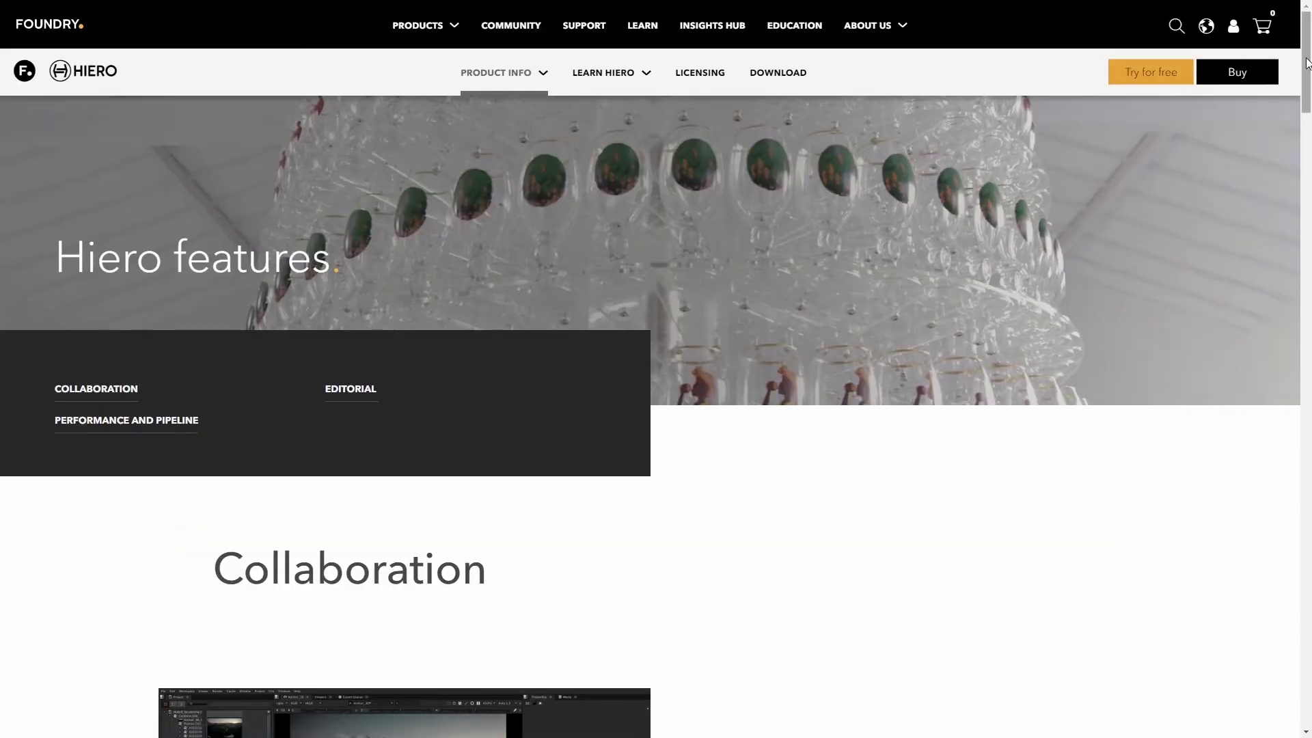
Scroll down the Hiero features page to the comparison table
left_click_drag(1306, 63, 1308, 678)
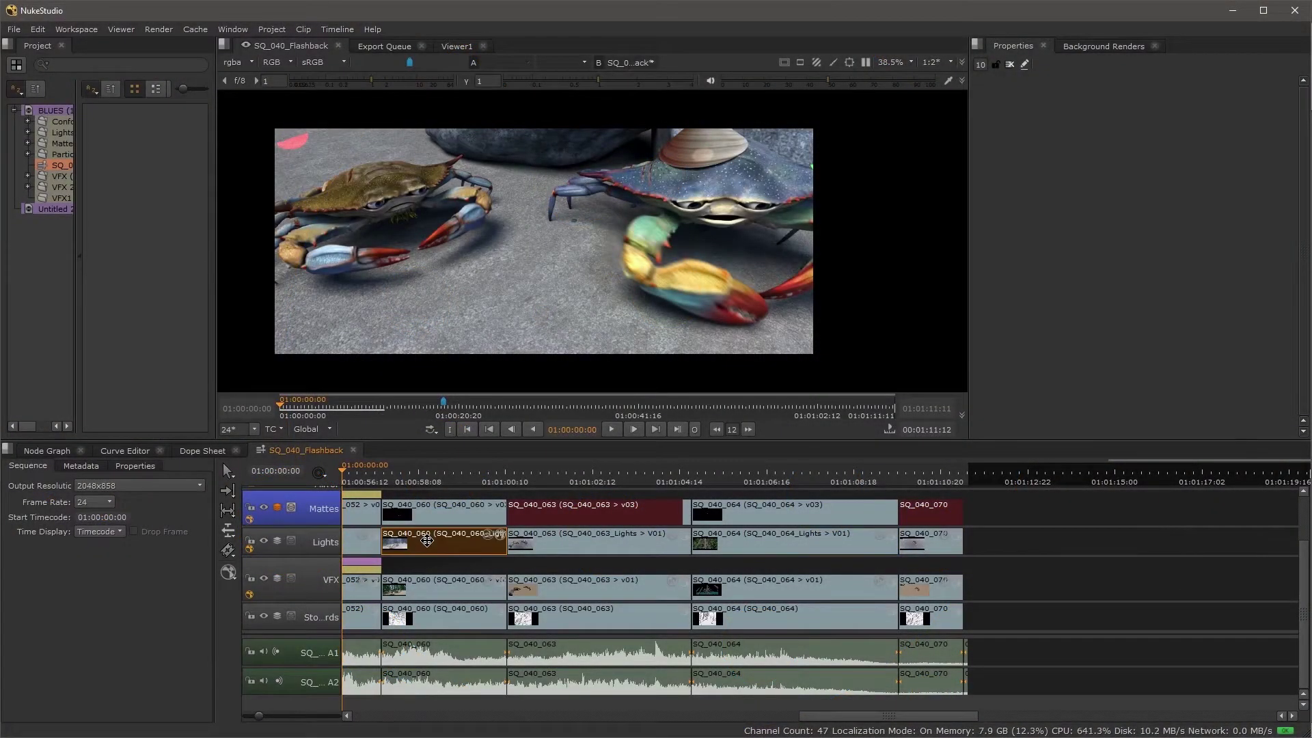
left_click(426, 540, "alt")
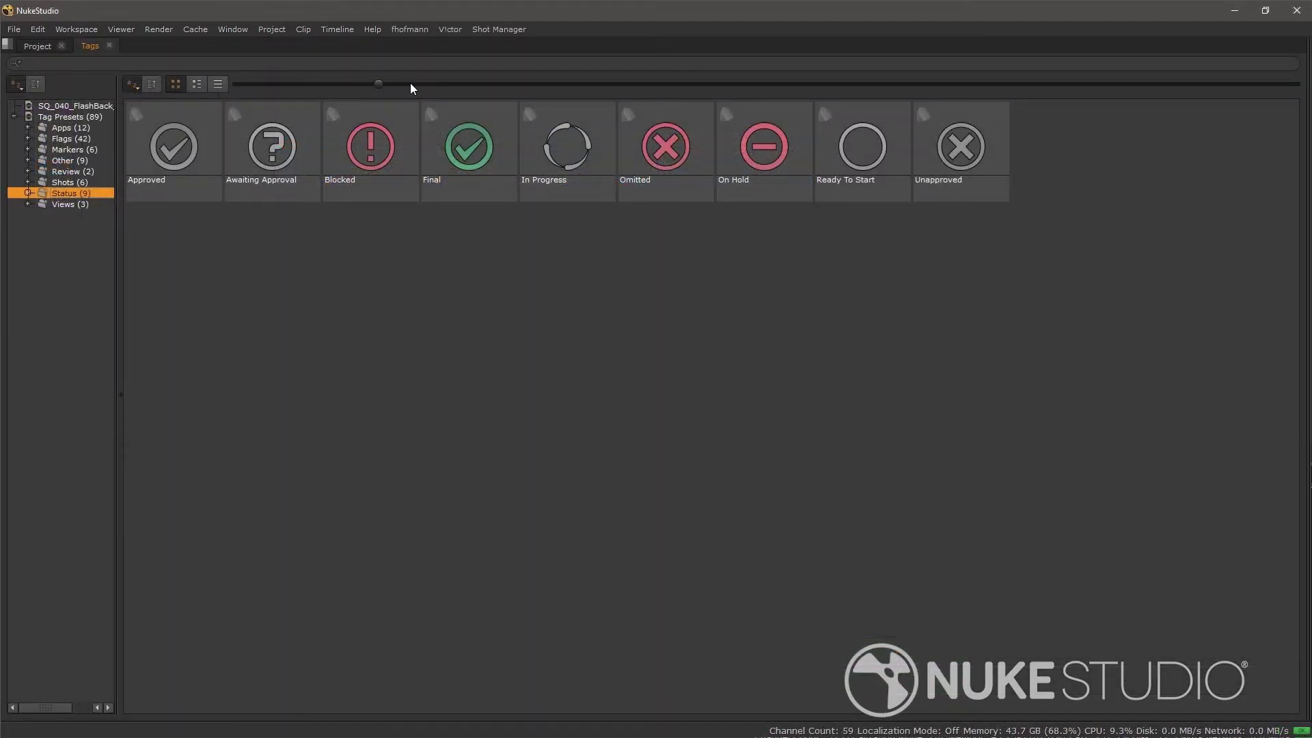
Enlarge the status tag previews and circle the crab's claw with a red stroke
left_click_drag(383, 82, 723, 102)
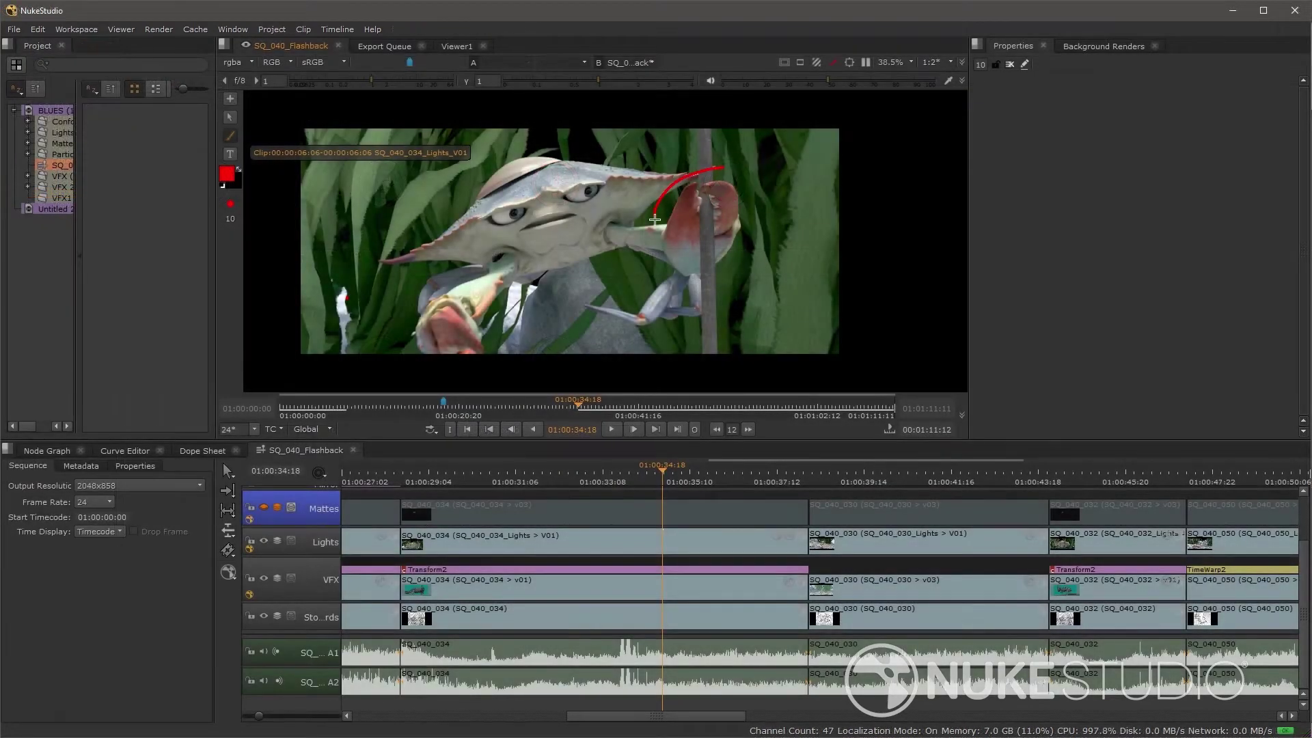
mouse_move(654, 220)
left_mouse_down()
mouse_move(720, 263)
mouse_move(758, 220)
mouse_move(721, 167)
left_mouse_up()
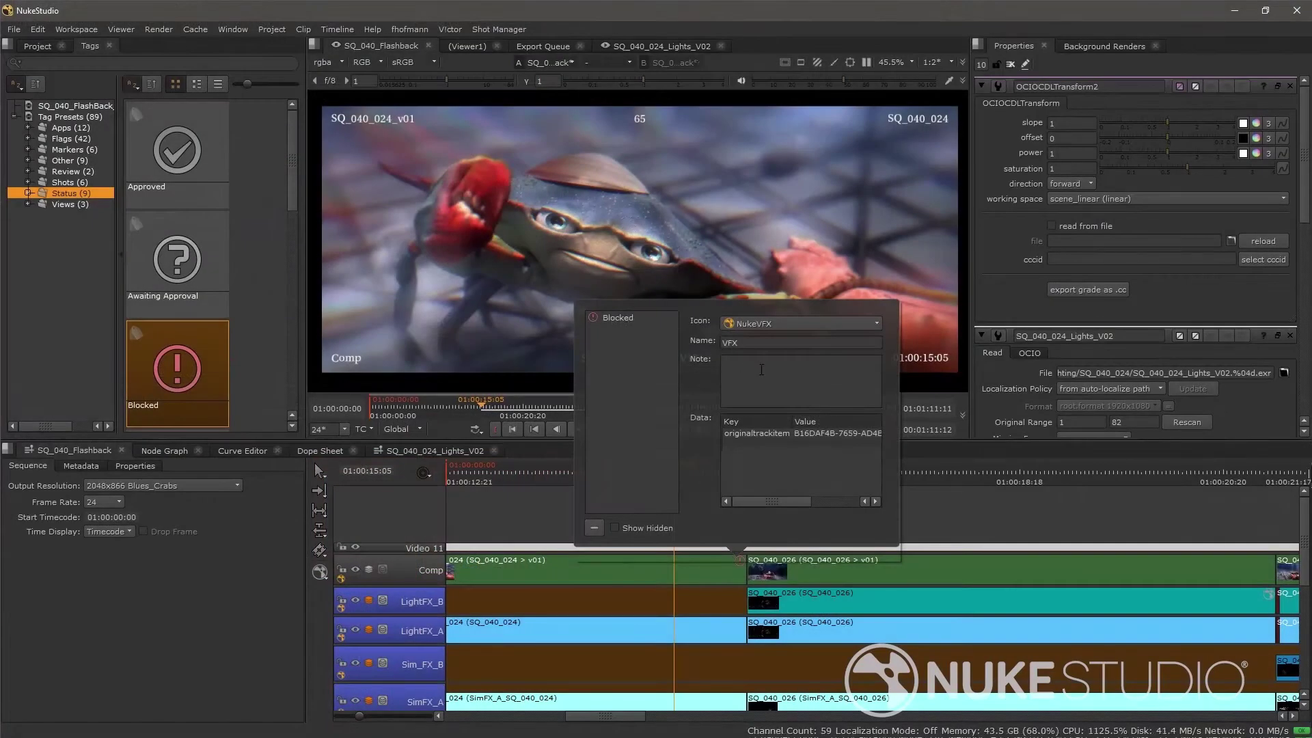
Add a 'revision' note to the Blocked tag, then key out the green screen and view the alpha
left_click(761, 370)
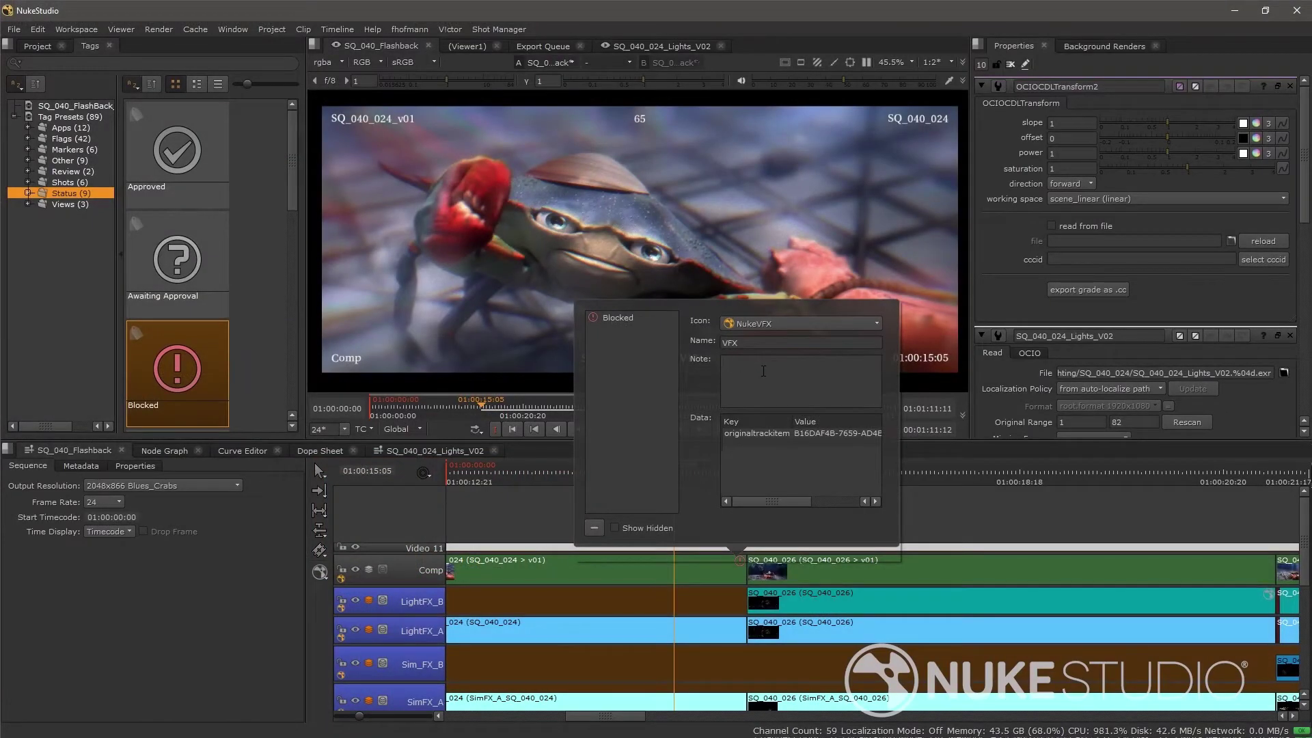
type("revision")
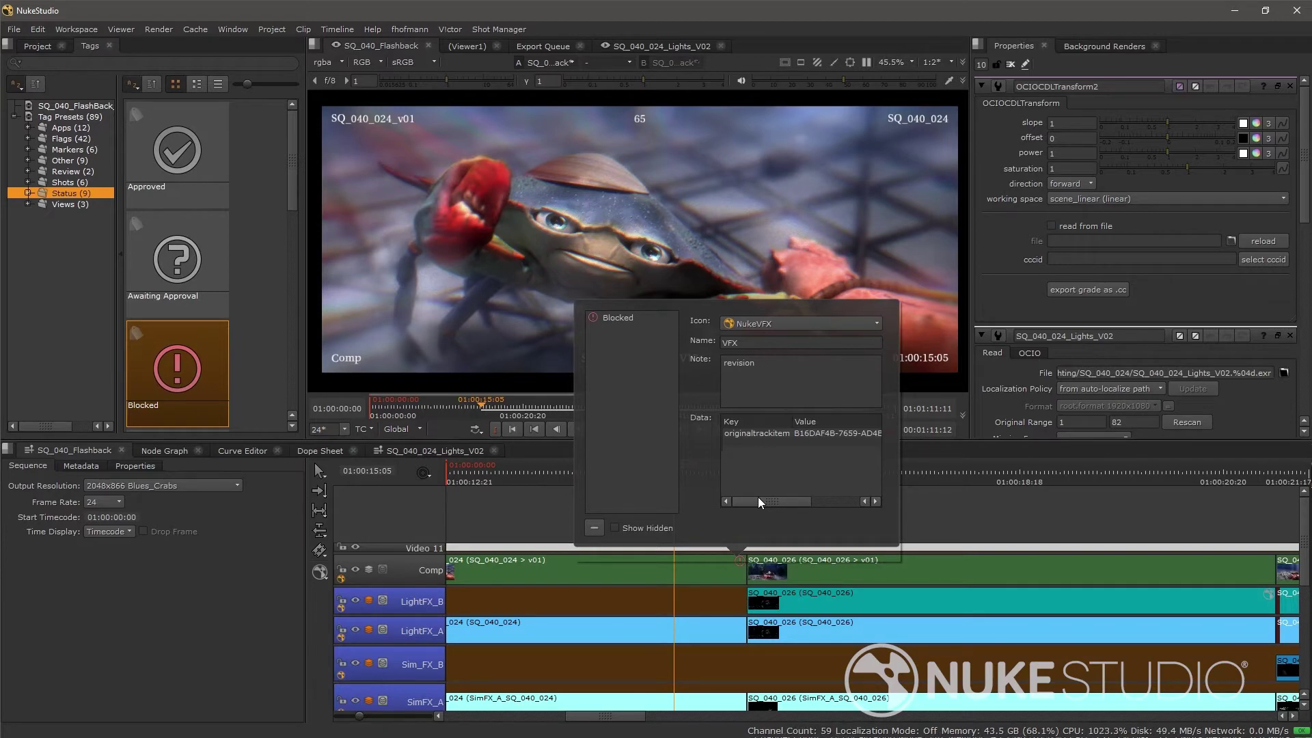
left_click(765, 448)
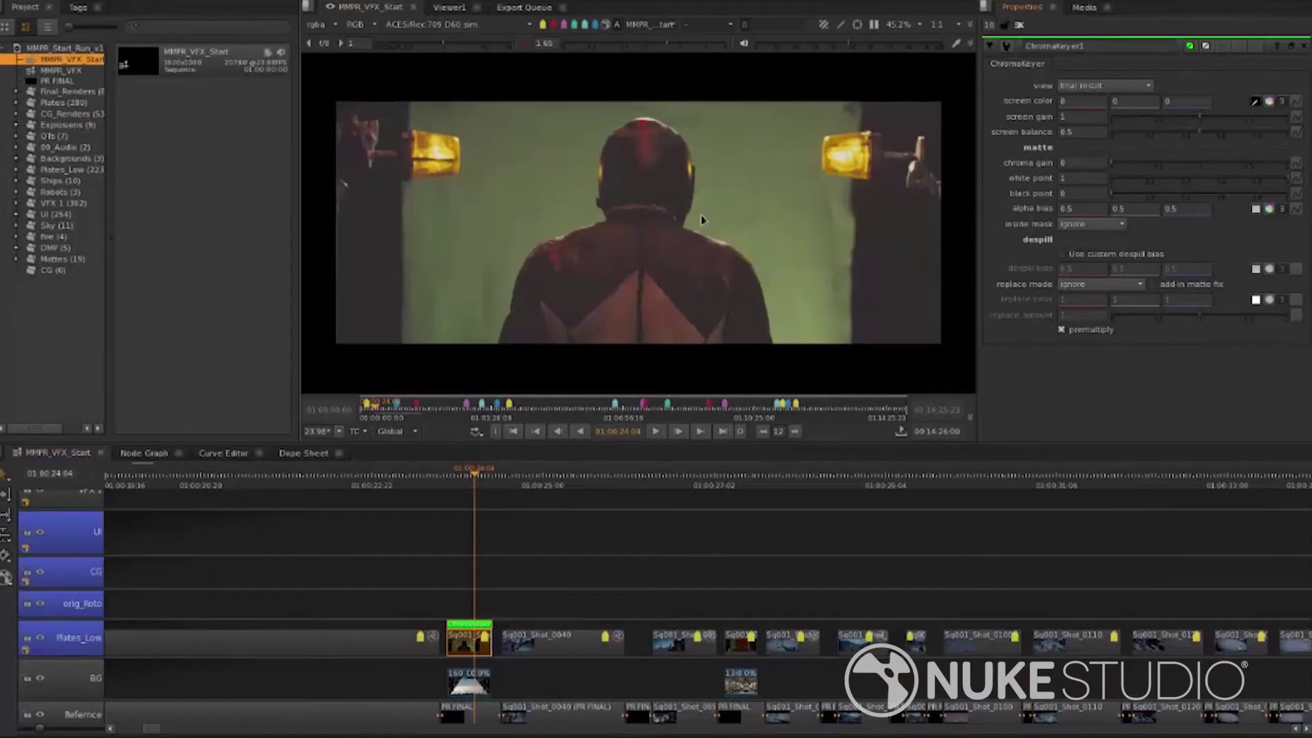
left_click(709, 213, "ctrl")
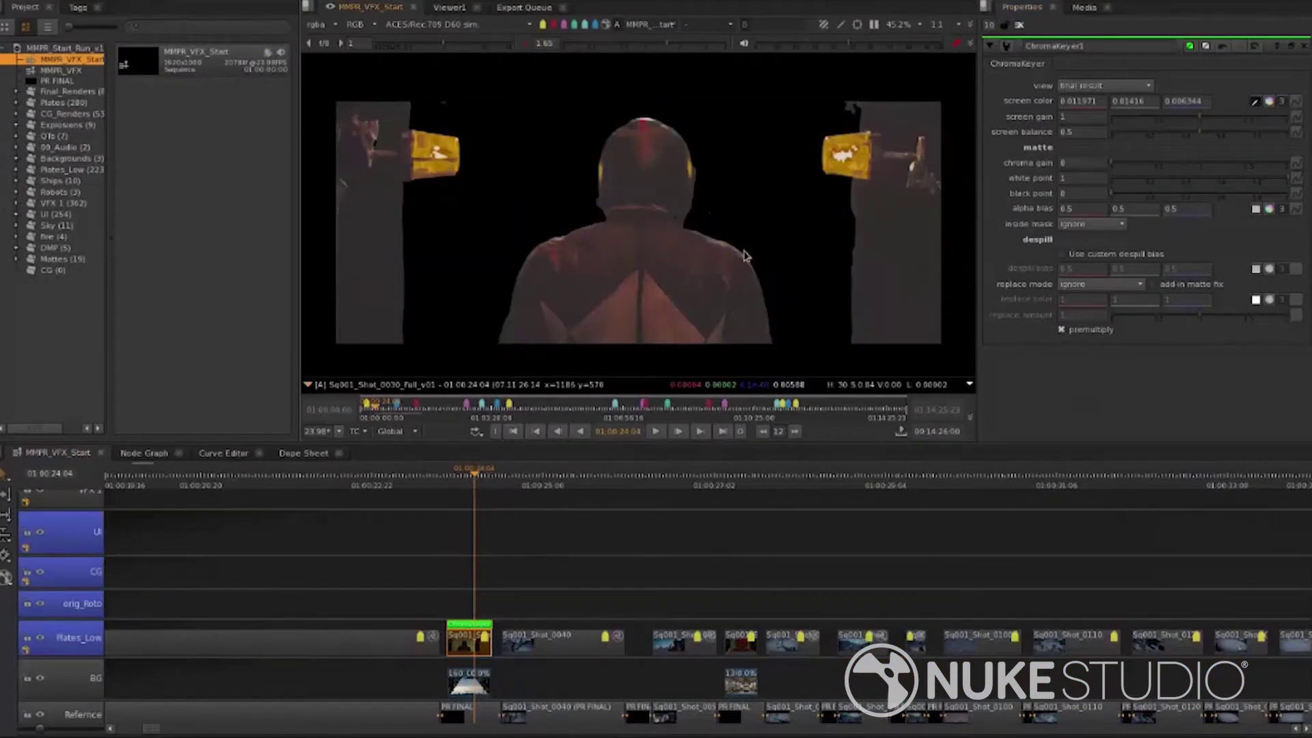
key("a")
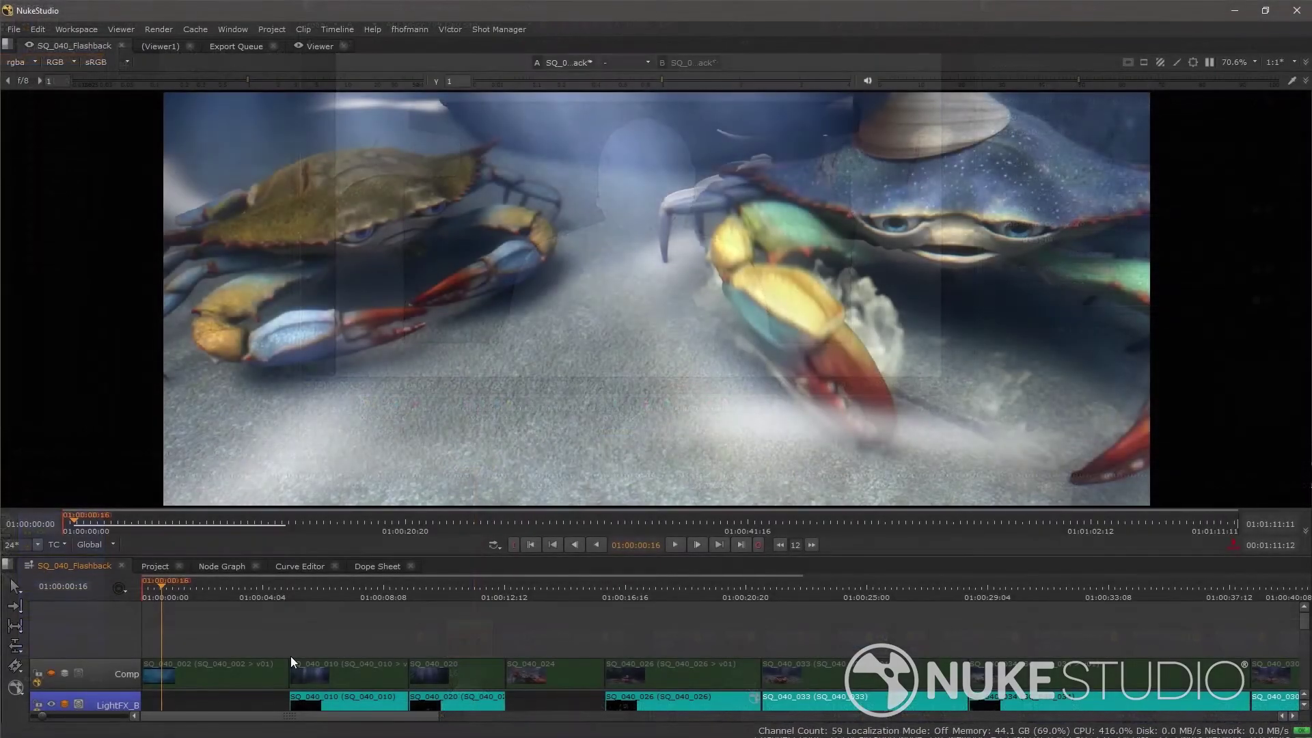
Add the note 'too much dof' on one line beside the pink circle
left_click_drag(292, 661, 295, 626)
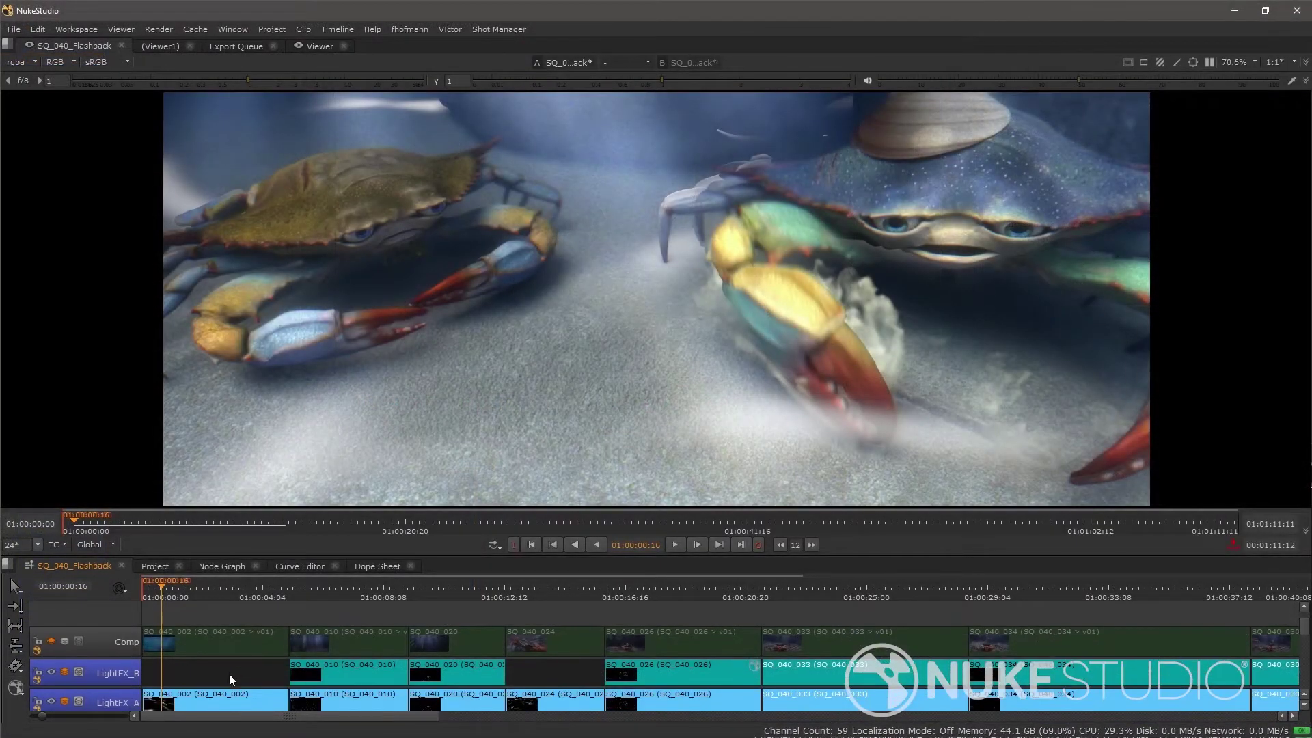
left_click_drag(227, 677, 236, 628)
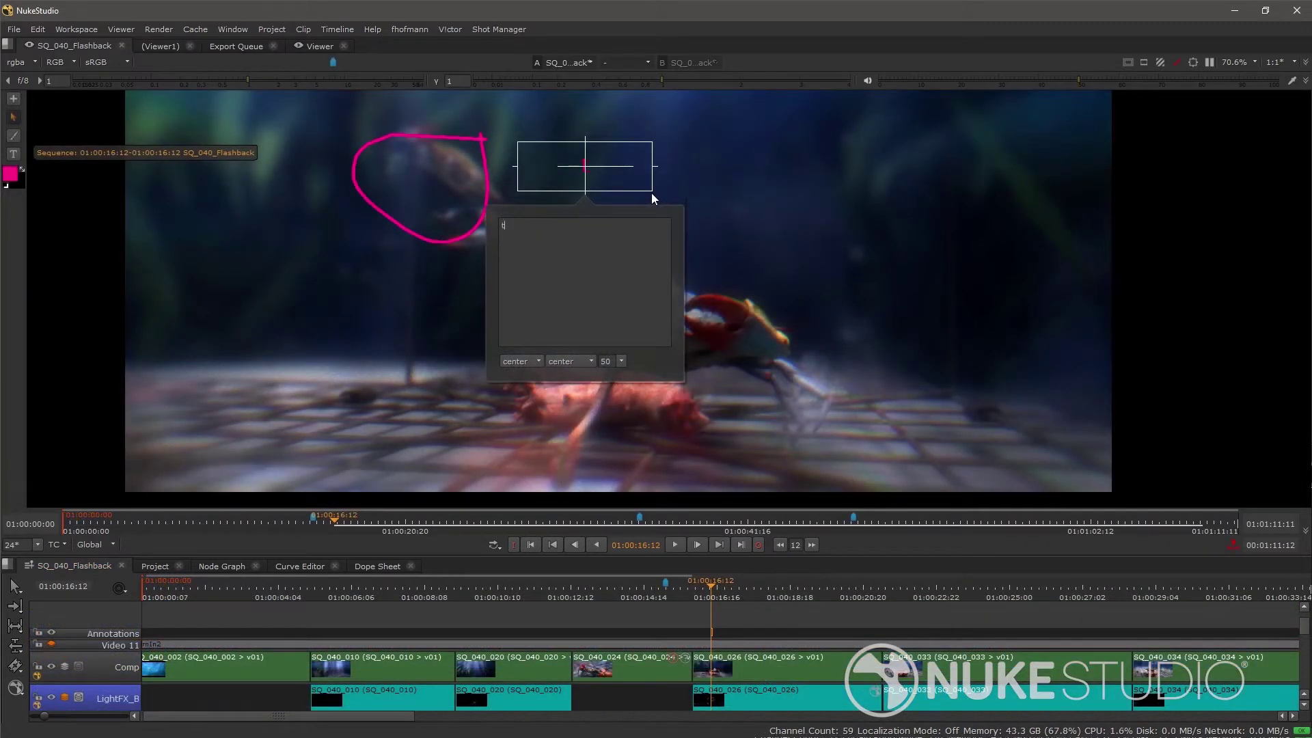
type("oo much dof")
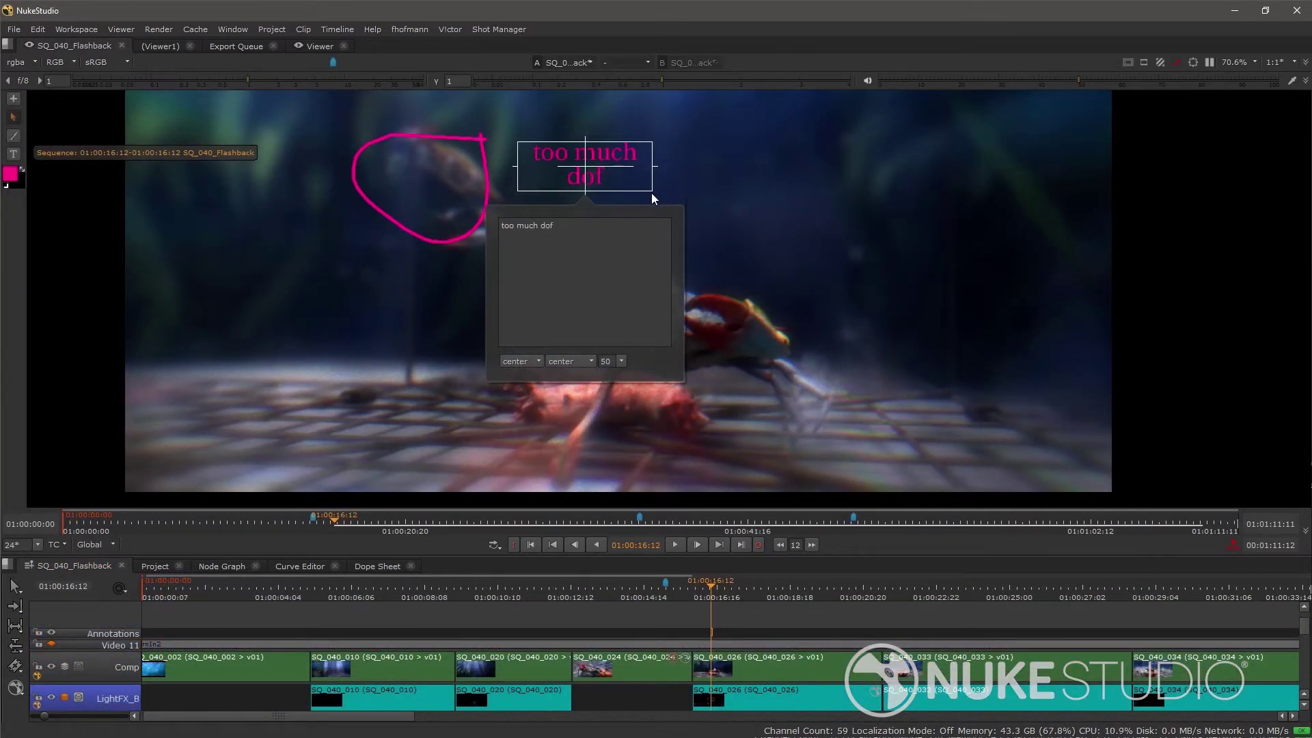
left_click(680, 150)
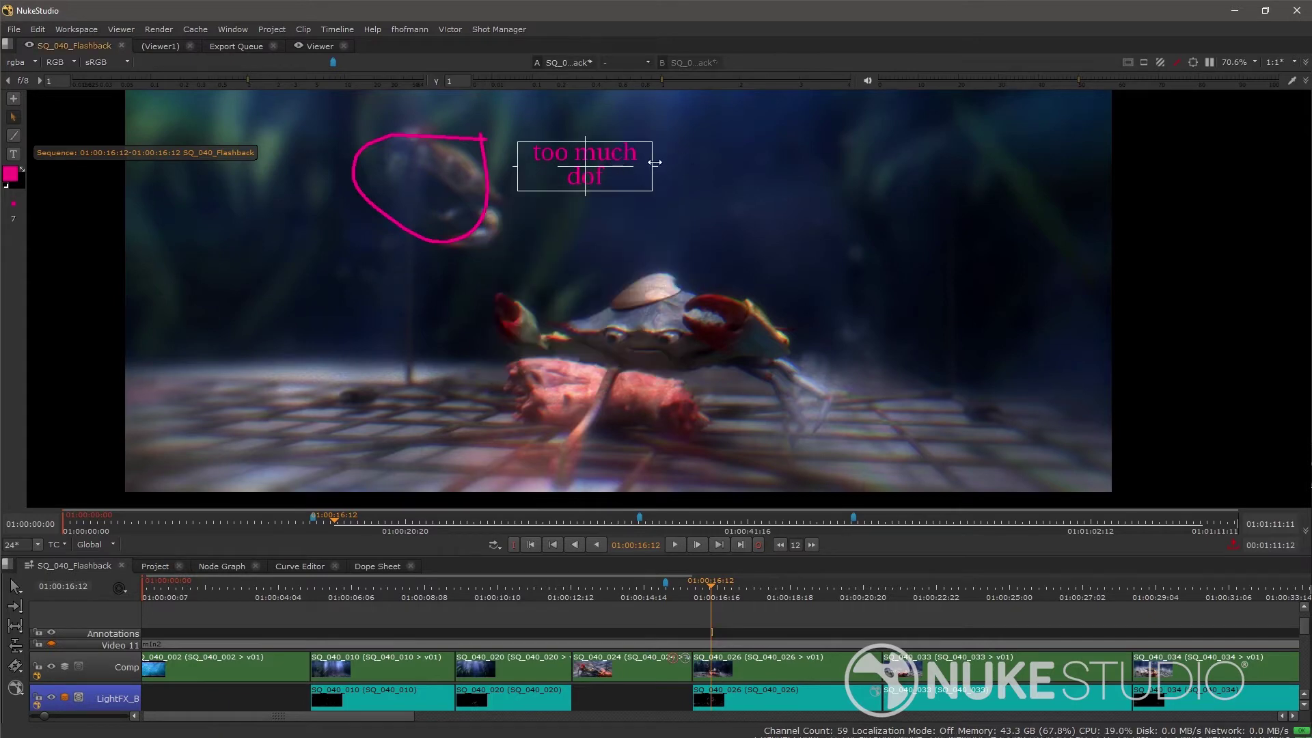
left_click_drag(655, 167, 686, 167)
left_click_drag(604, 167, 399, 232)
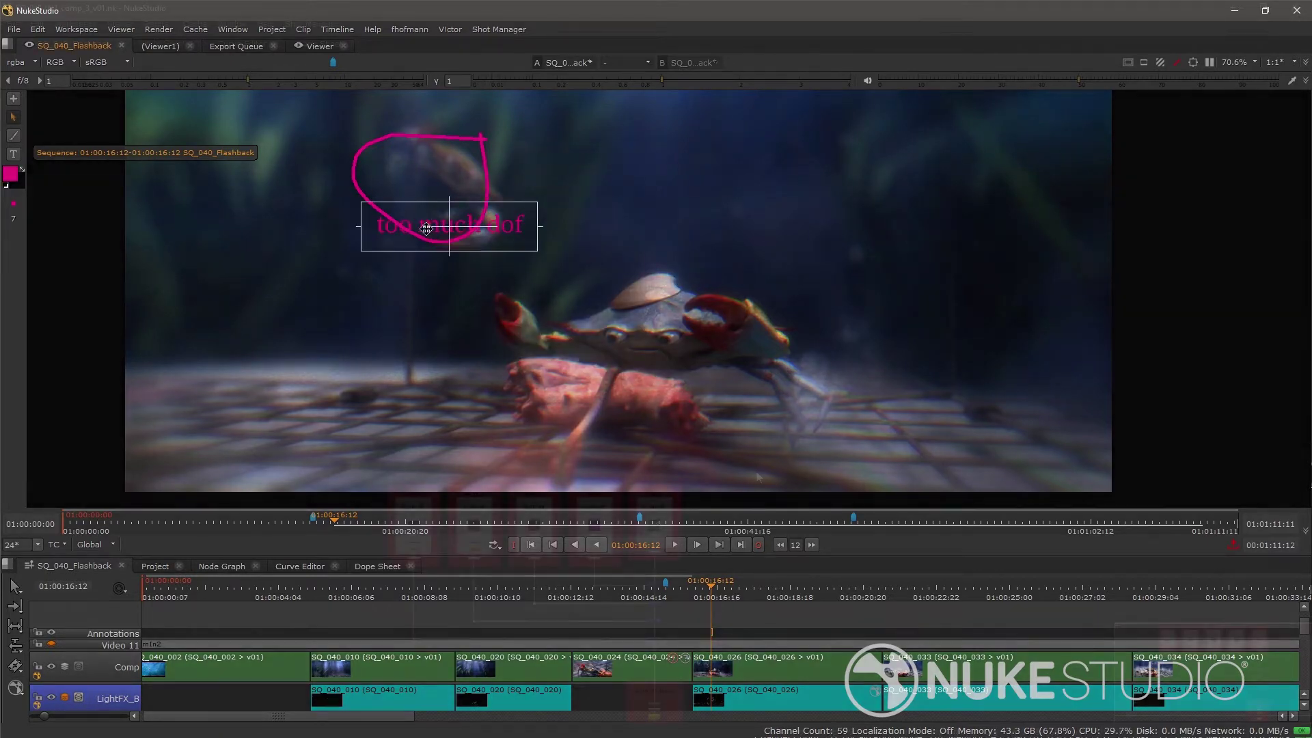
left_click_drag(399, 232, 332, 267)
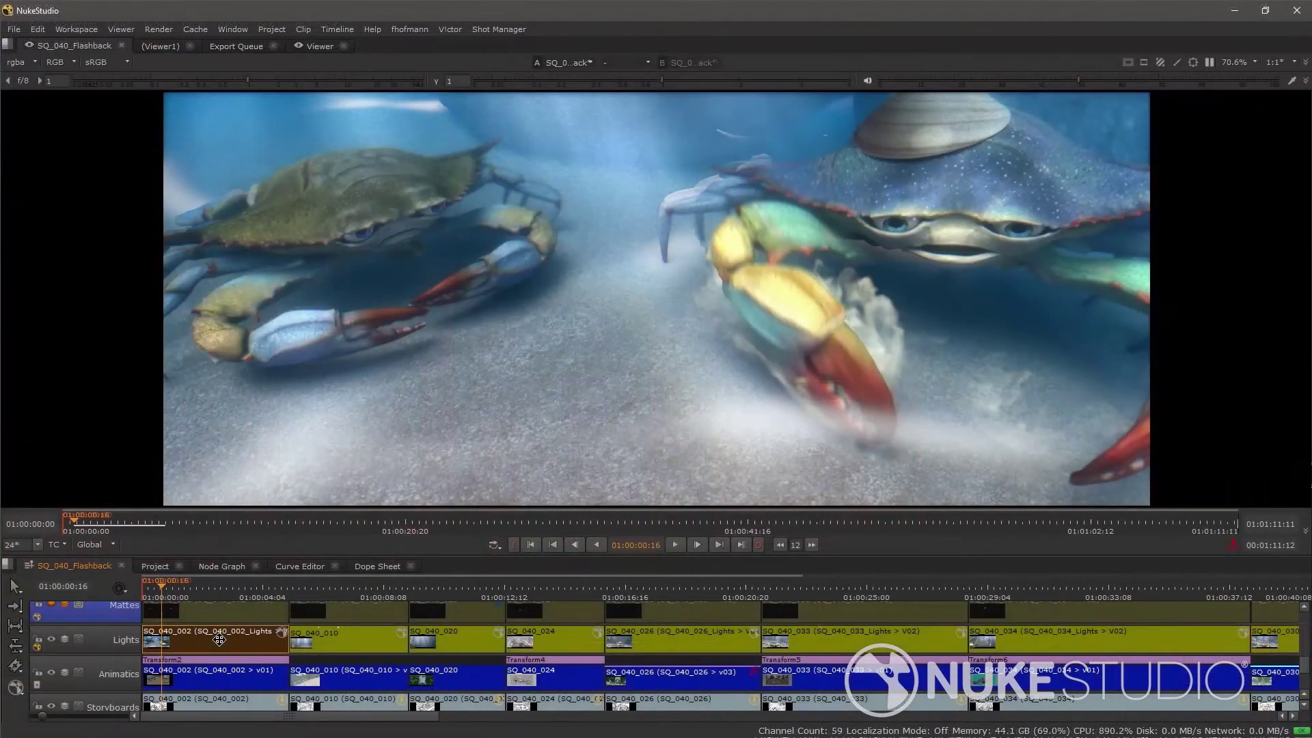
Switch the SQ_040_002 Lights clip to version V01 and bring up the bin item's export settings
left_click(219, 640, "alt")
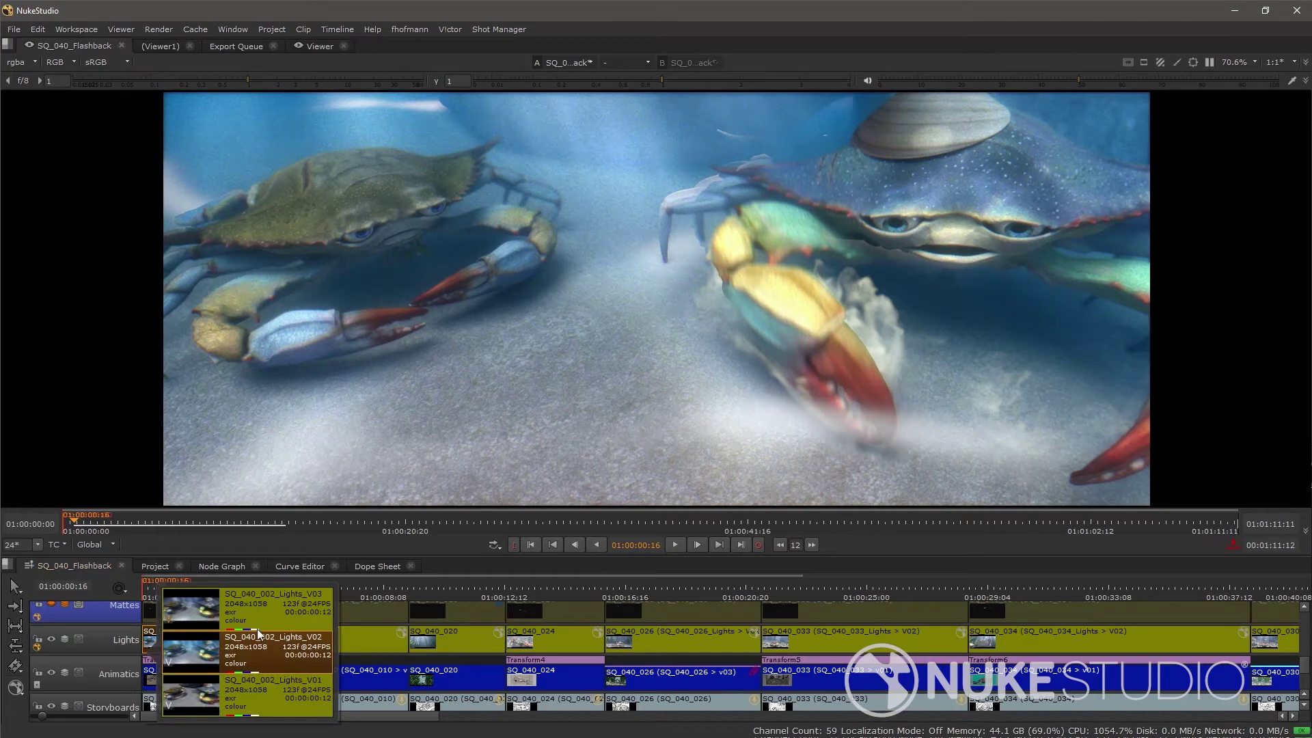
left_click(259, 696)
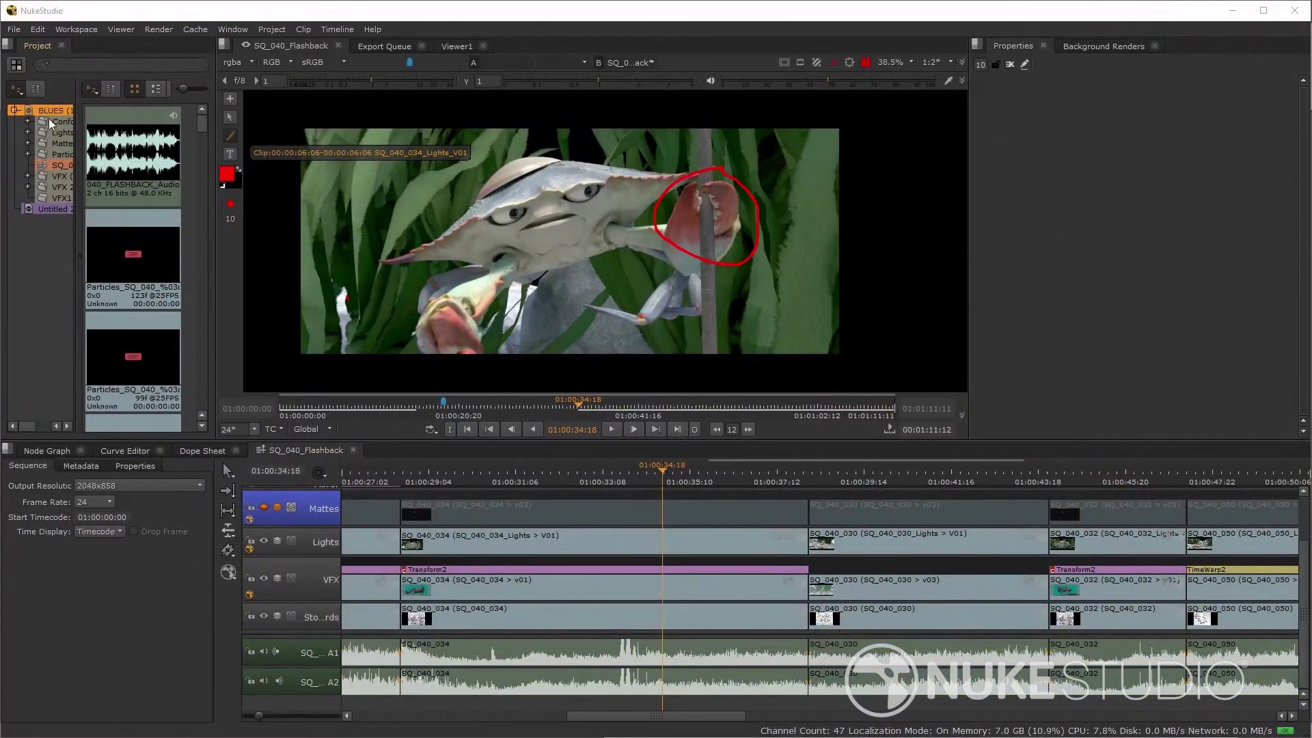
right_click(53, 111)
left_click(90, 216)
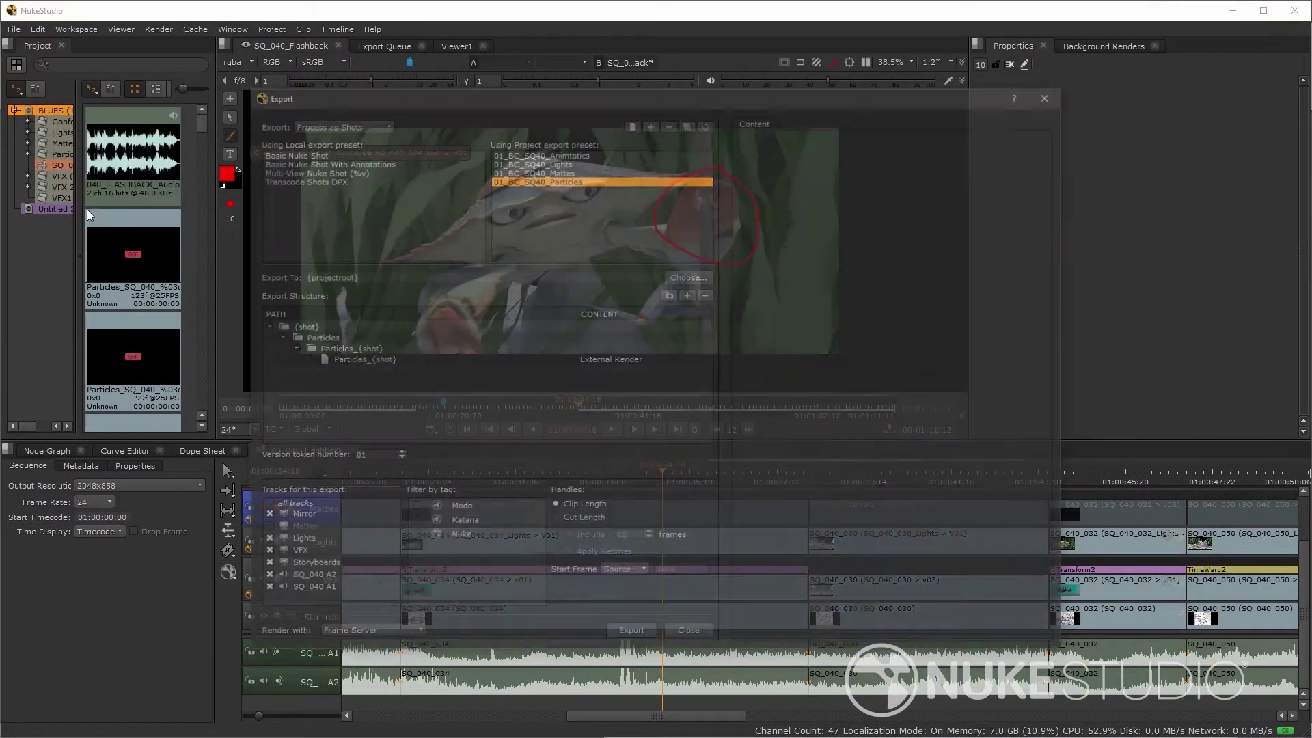
Step through the Animatics, Lights and Mattes presets, settling on 01_BC_SQ40_Particles
left_click(519, 154)
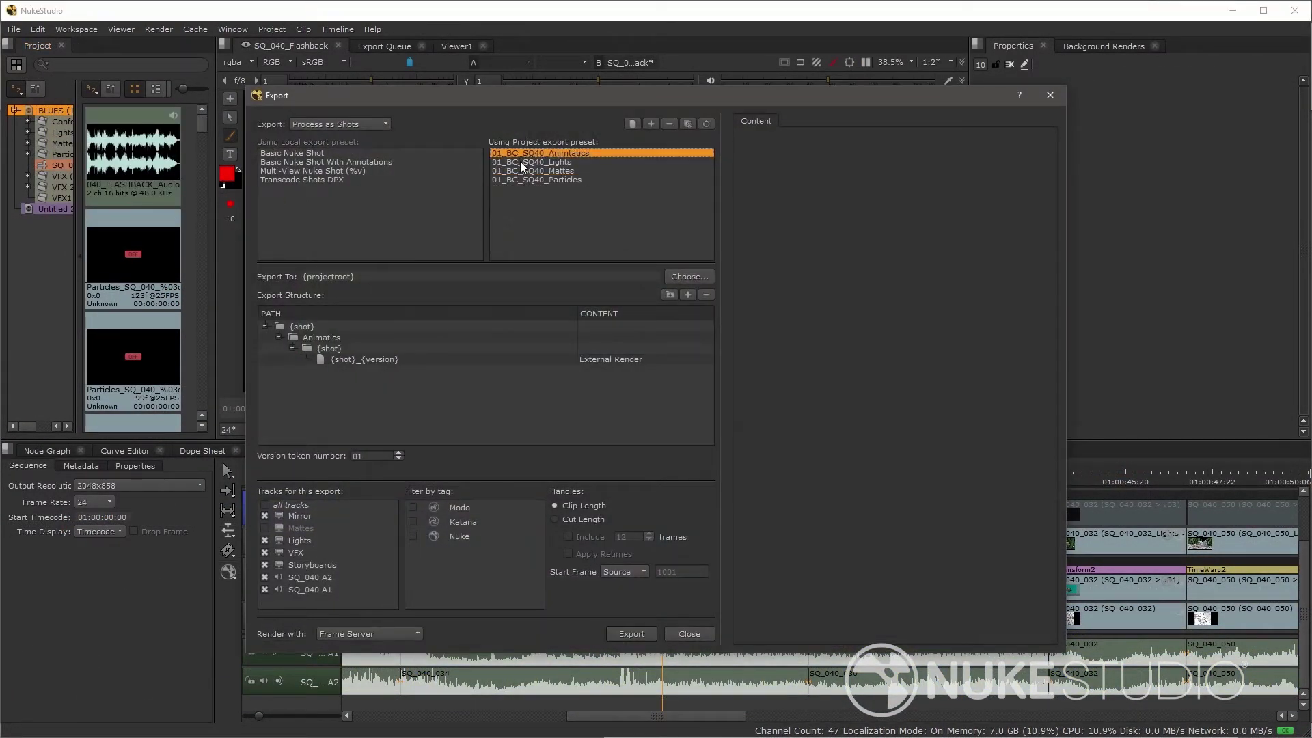
left_click(520, 162)
left_click(523, 171)
left_click(526, 181)
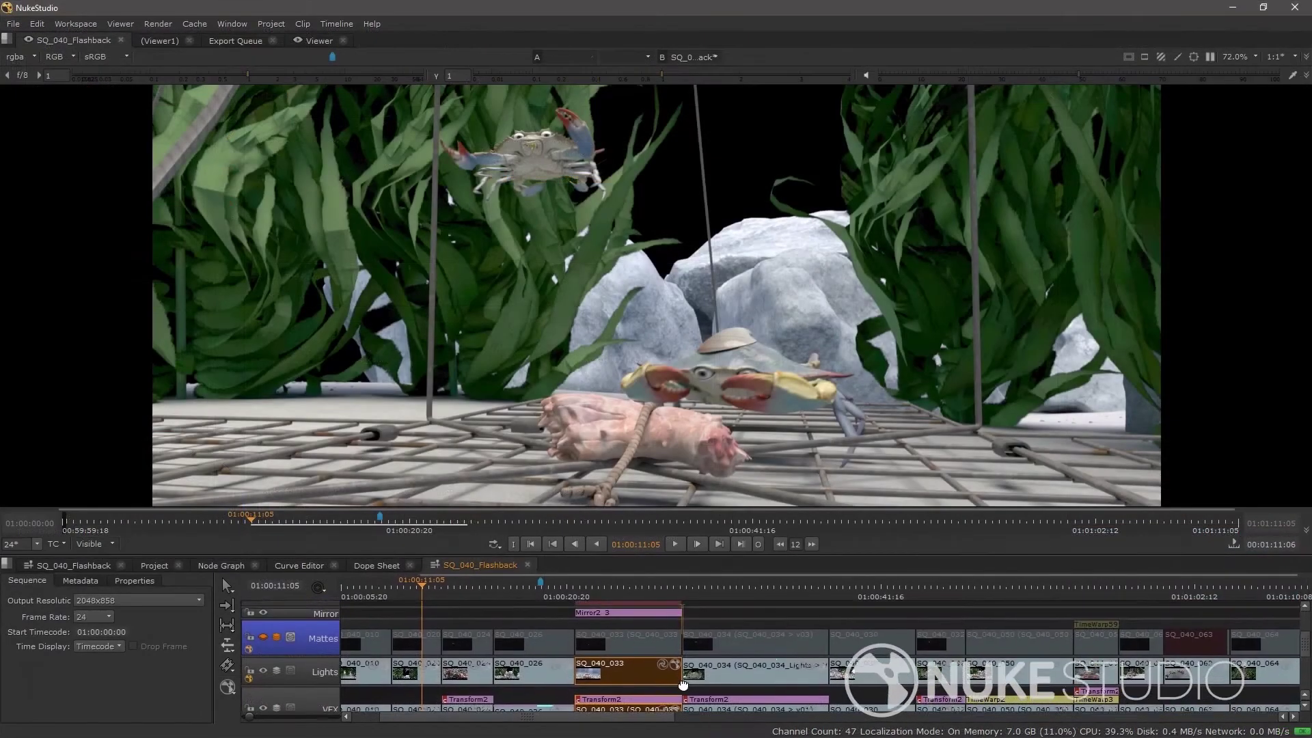
Park on the underwater crab shot and open SQ_040_033_comp_3_v01.nk from the VFX 2 clip
scroll(683, 683, "up", 1)
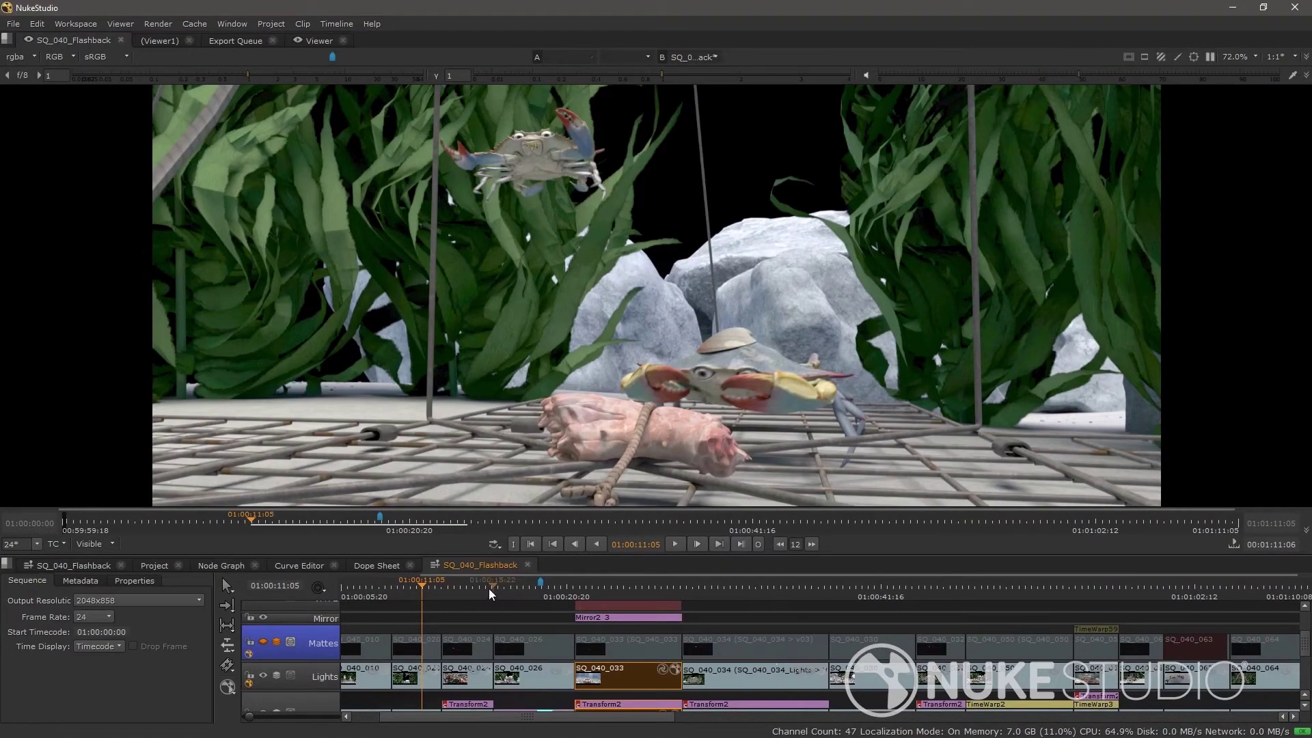
left_click_drag(422, 586, 702, 599)
scroll(731, 625, "up", 2)
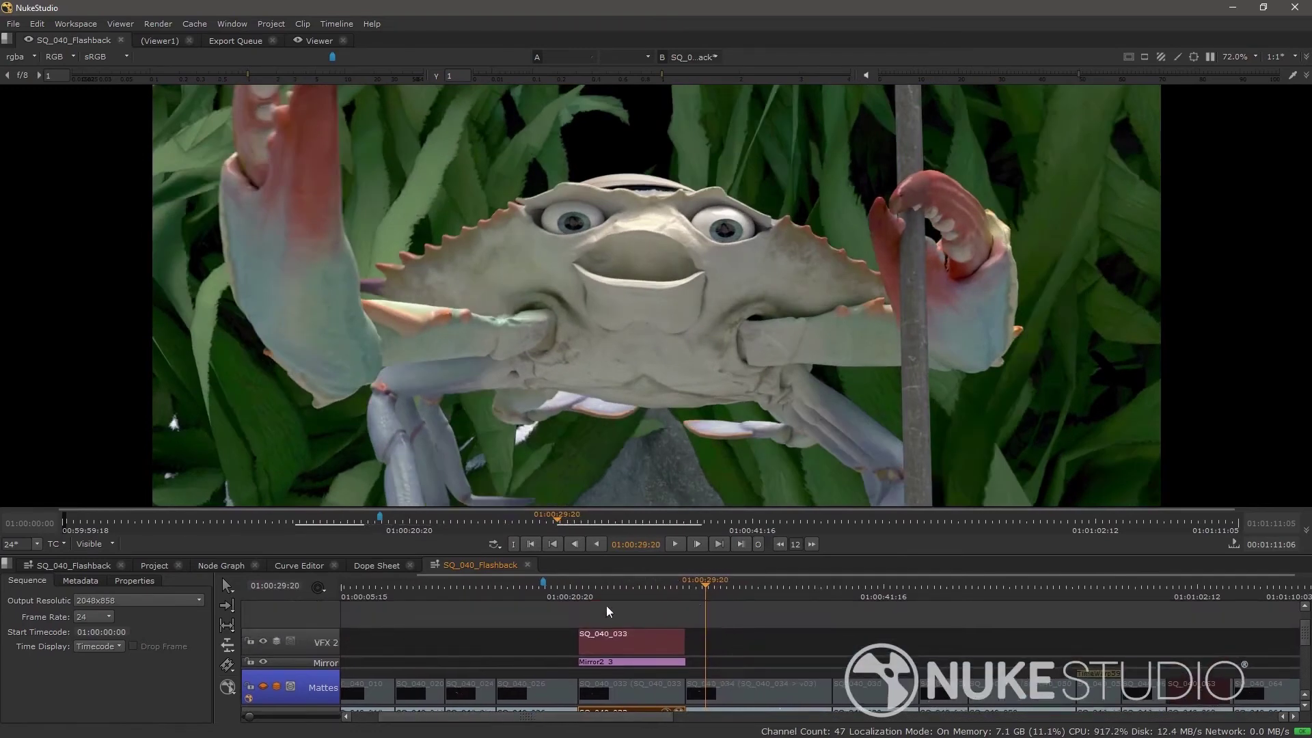
left_click(620, 588)
left_click(637, 640)
double_click(636, 640)
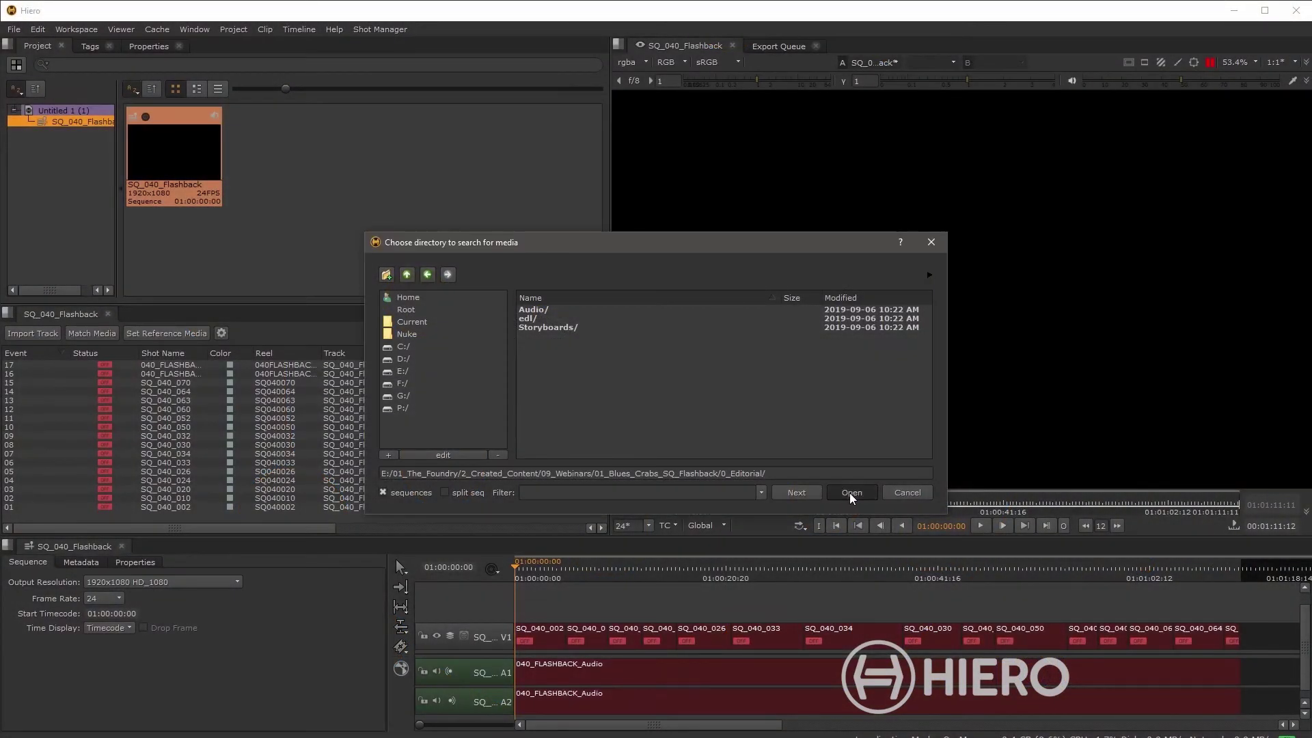
Conform the sequence's clips from the chosen editorial folder and dismiss the reconnect report
left_click(852, 497)
left_click(686, 483)
left_click(657, 398)
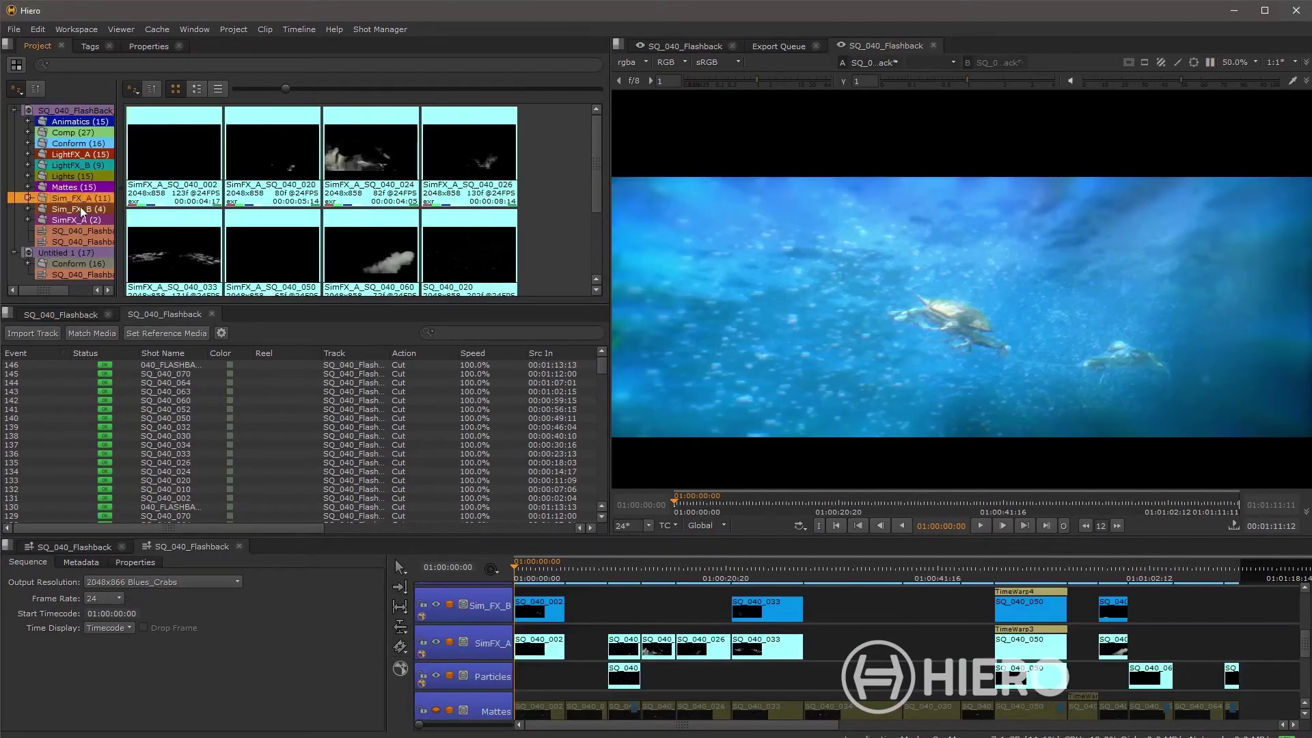
Review the SimFX_A bin events, selecting event 144 of SQ_040_064, in a full-window spreadsheet
left_click(86, 219)
left_click(265, 383)
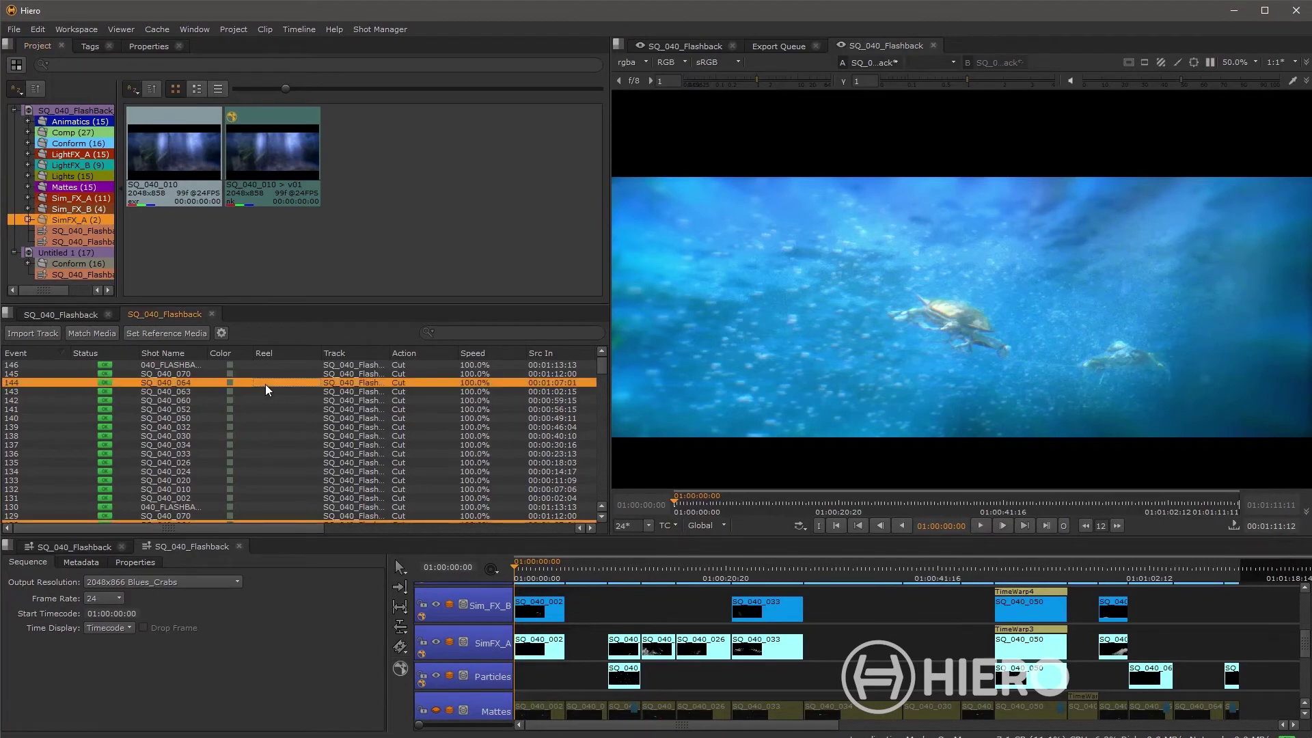
scroll(269, 405, "down", 4)
scroll(270, 408, "down", 19)
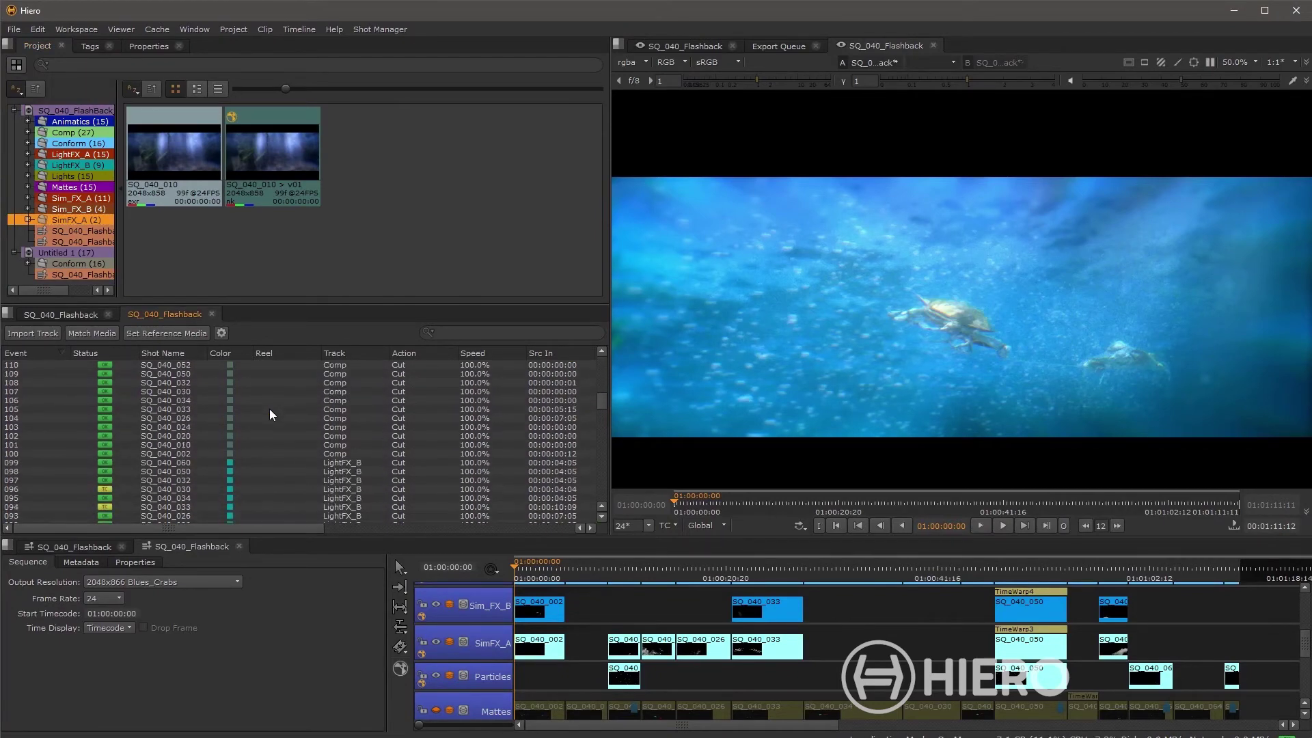
key("space")
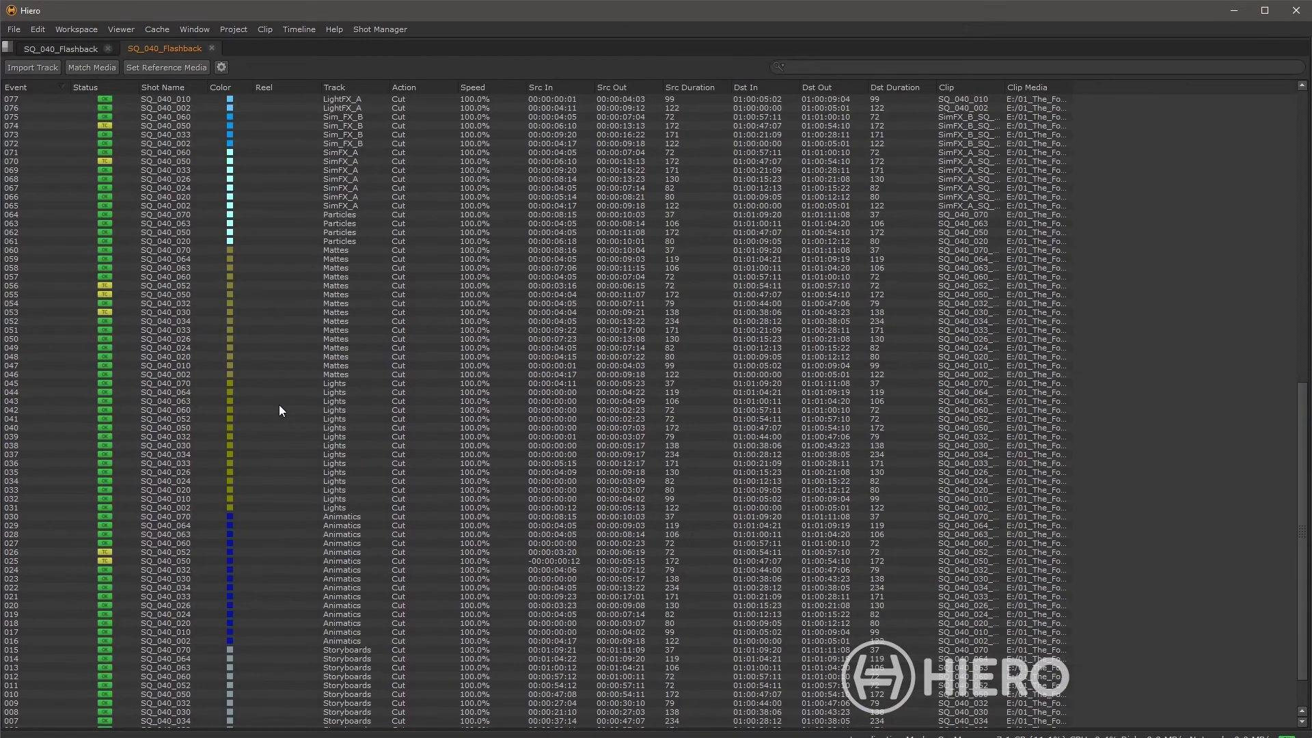
scroll(282, 407, "up", 5)
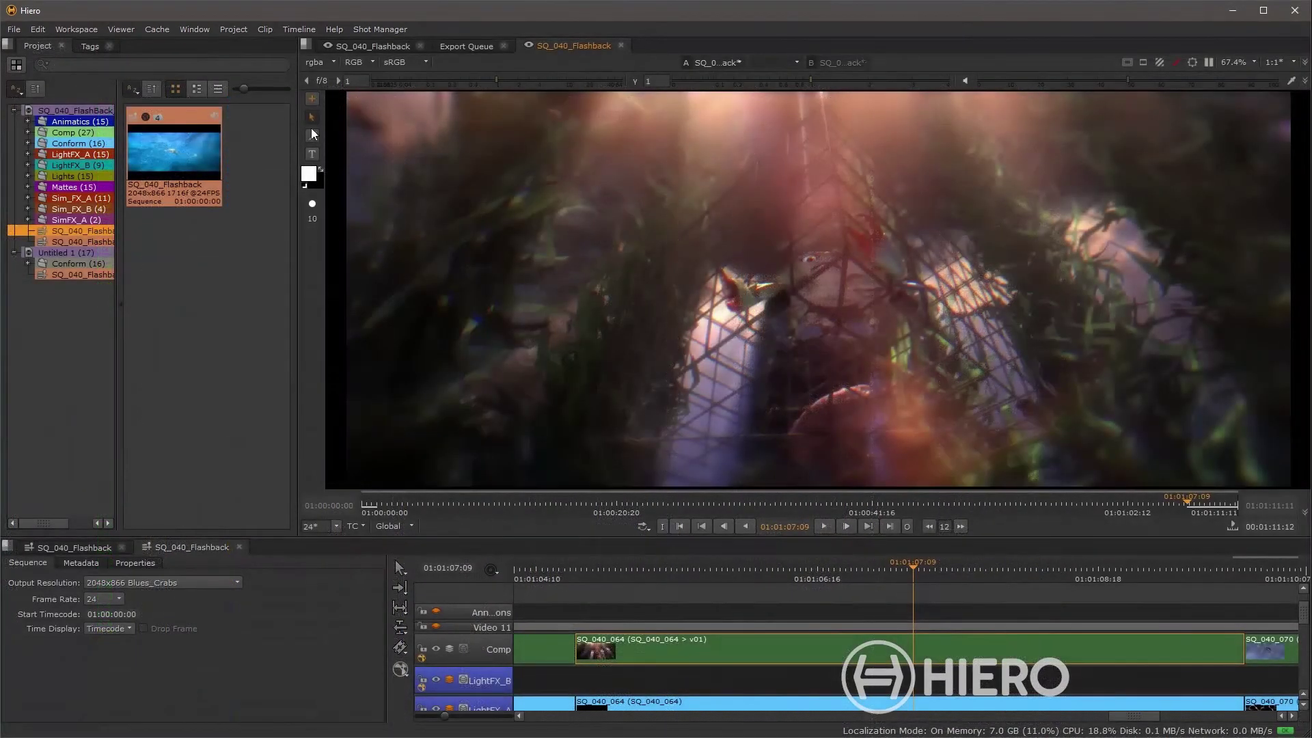
Paint a freehand arrow annotation next to the crab
left_click(312, 135)
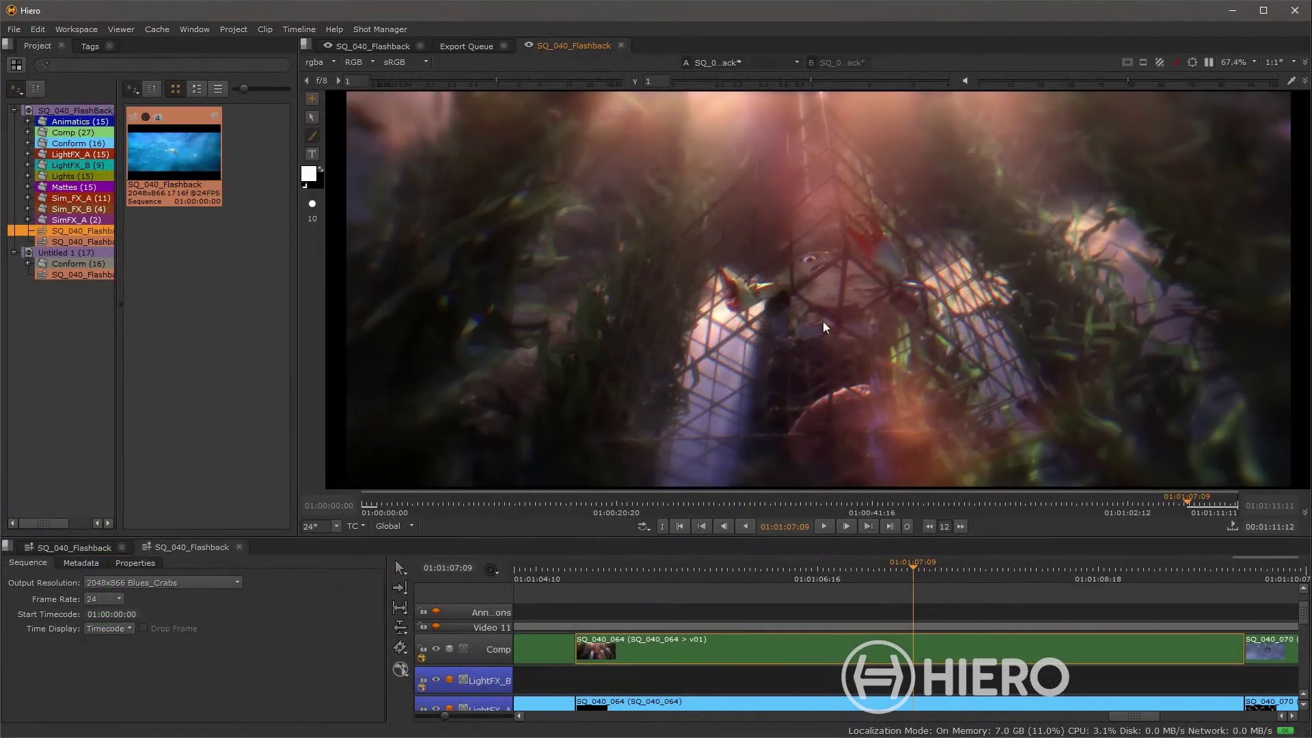
left_click_drag(547, 328, 709, 291)
left_click_drag(635, 256, 735, 296)
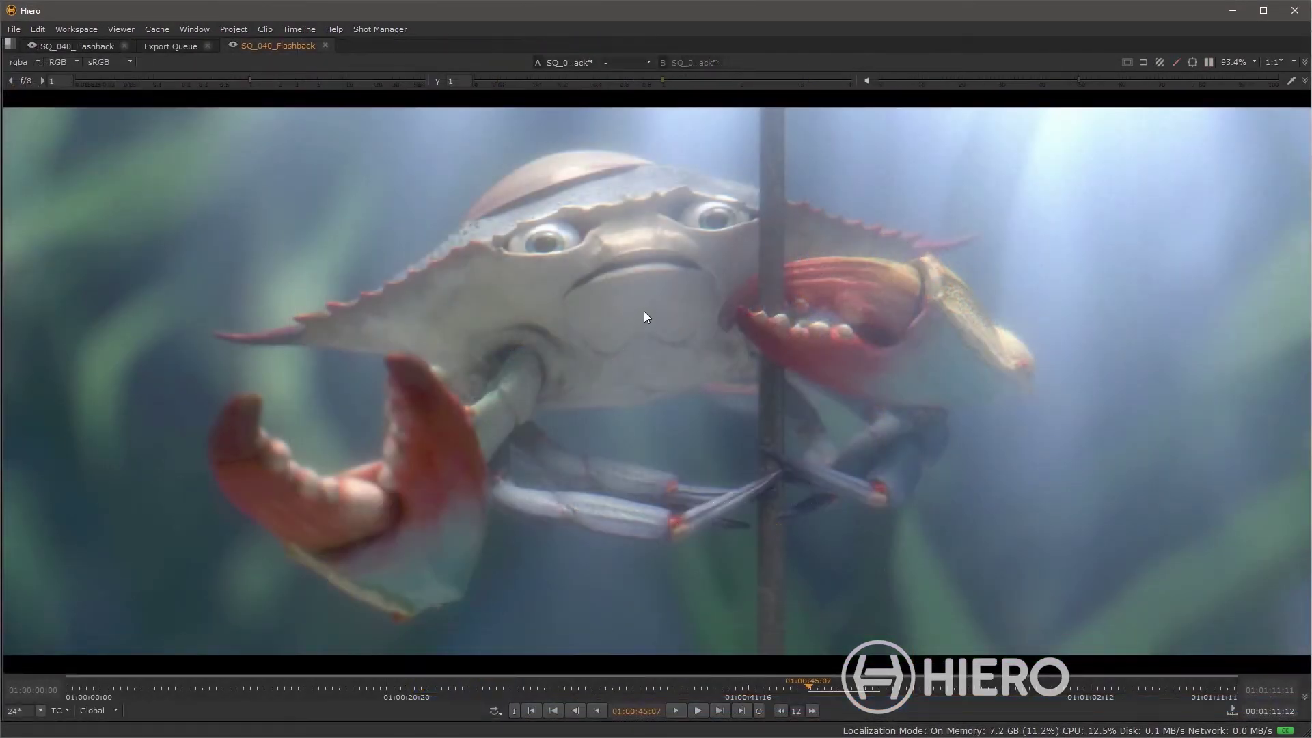
Turn on wipe comparison, slide the split, and set the B side to the Particles track
key("w")
left_click_drag(643, 321, 467, 330)
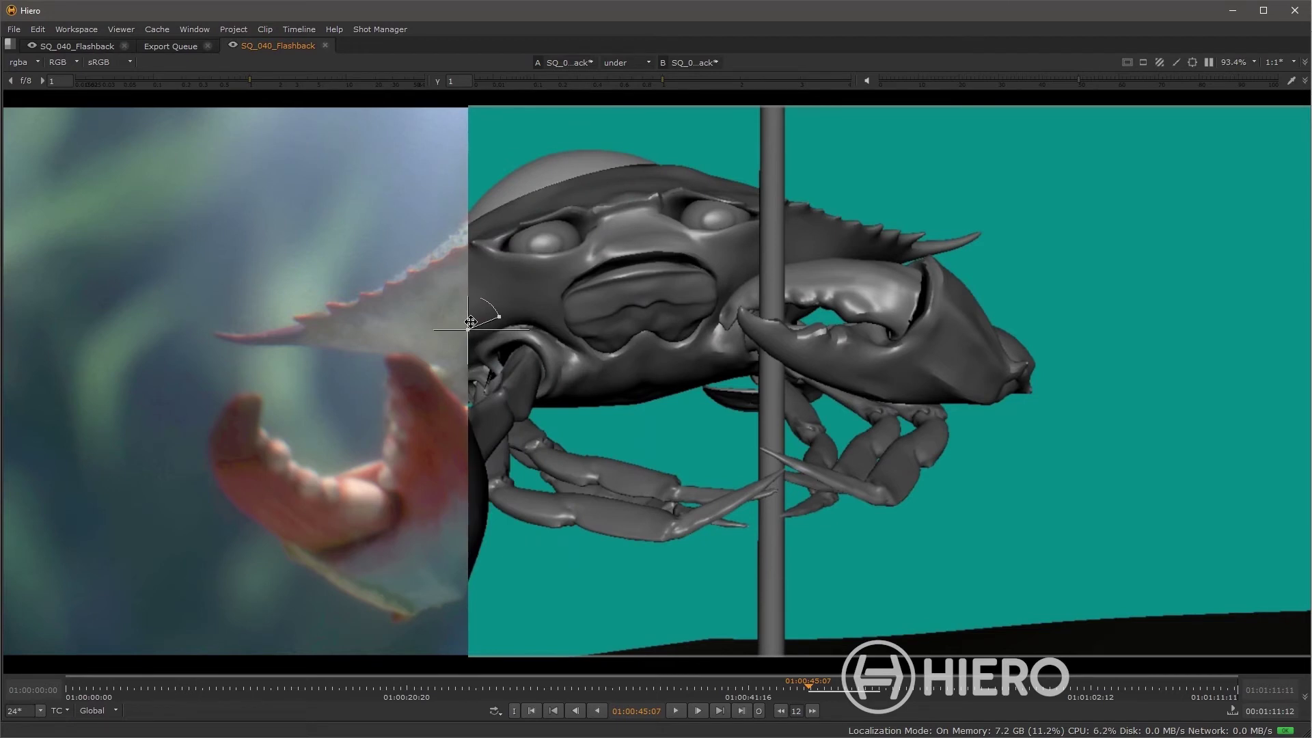
left_click(703, 62)
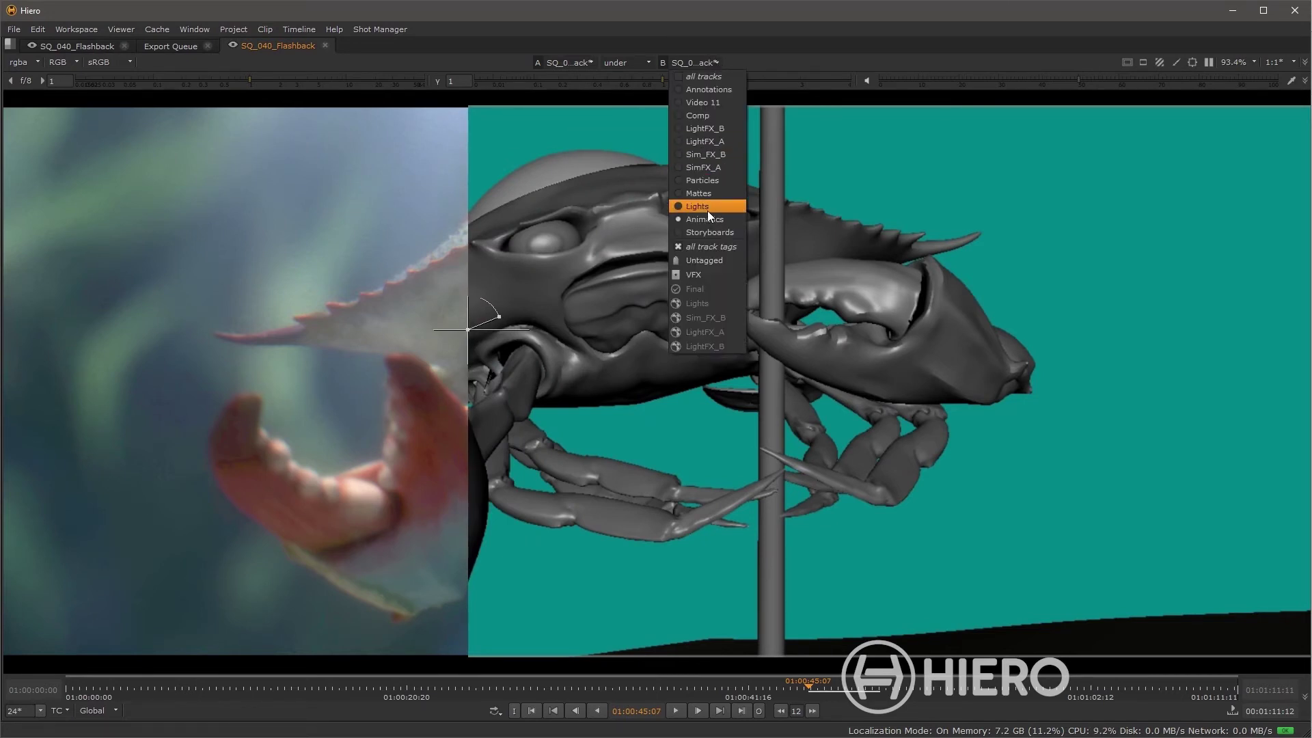
left_click(714, 180)
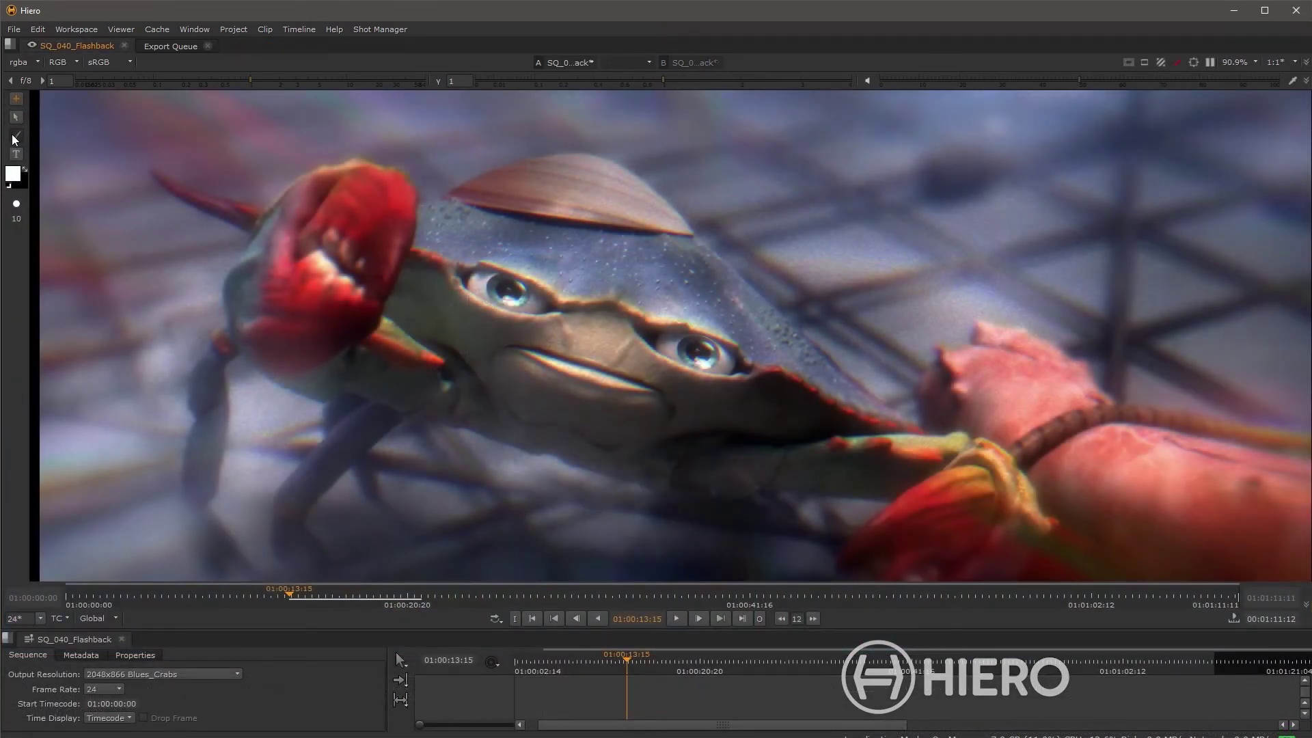
Draw a circle around the crab's face and place a text box on the frame
mouse_move(618, 238)
left_mouse_down()
mouse_move(488, 282)
mouse_move(474, 334)
mouse_move(535, 396)
mouse_move(645, 390)
mouse_move(665, 314)
mouse_move(646, 257)
mouse_move(622, 239)
left_mouse_up()
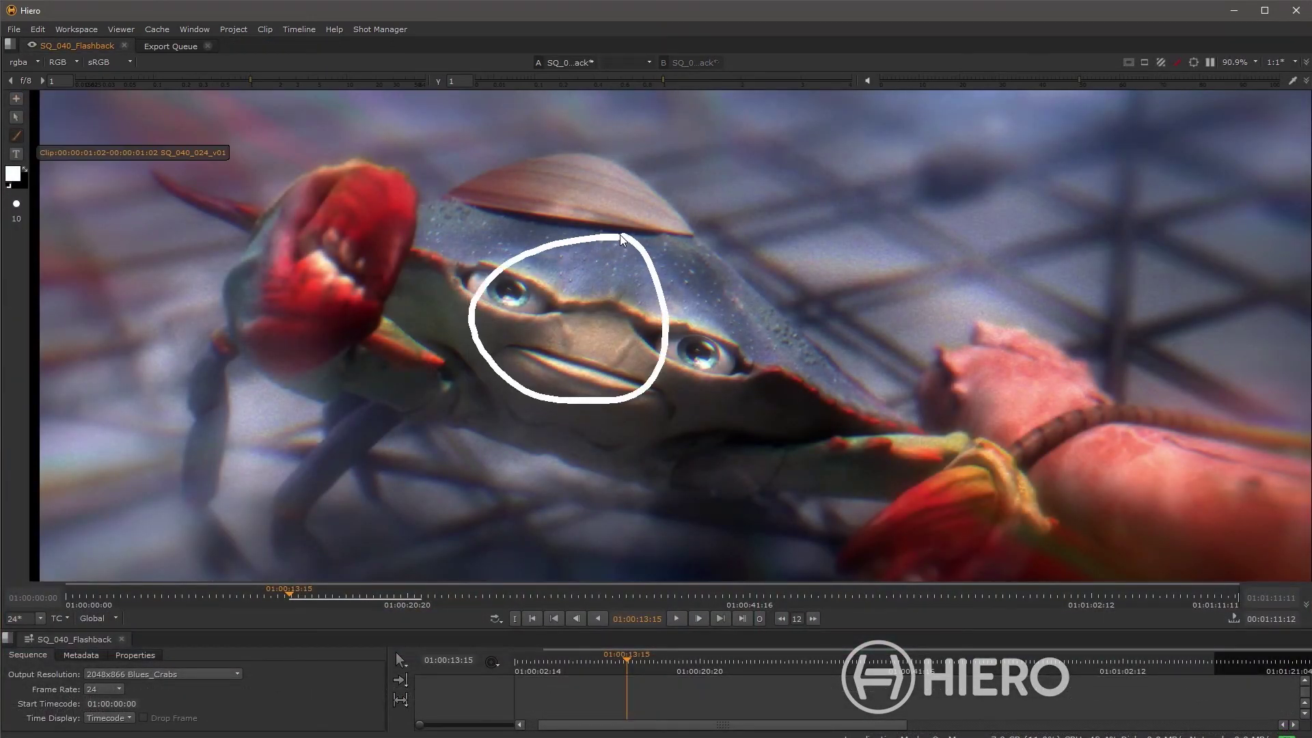
left_click(17, 154)
left_click(735, 285)
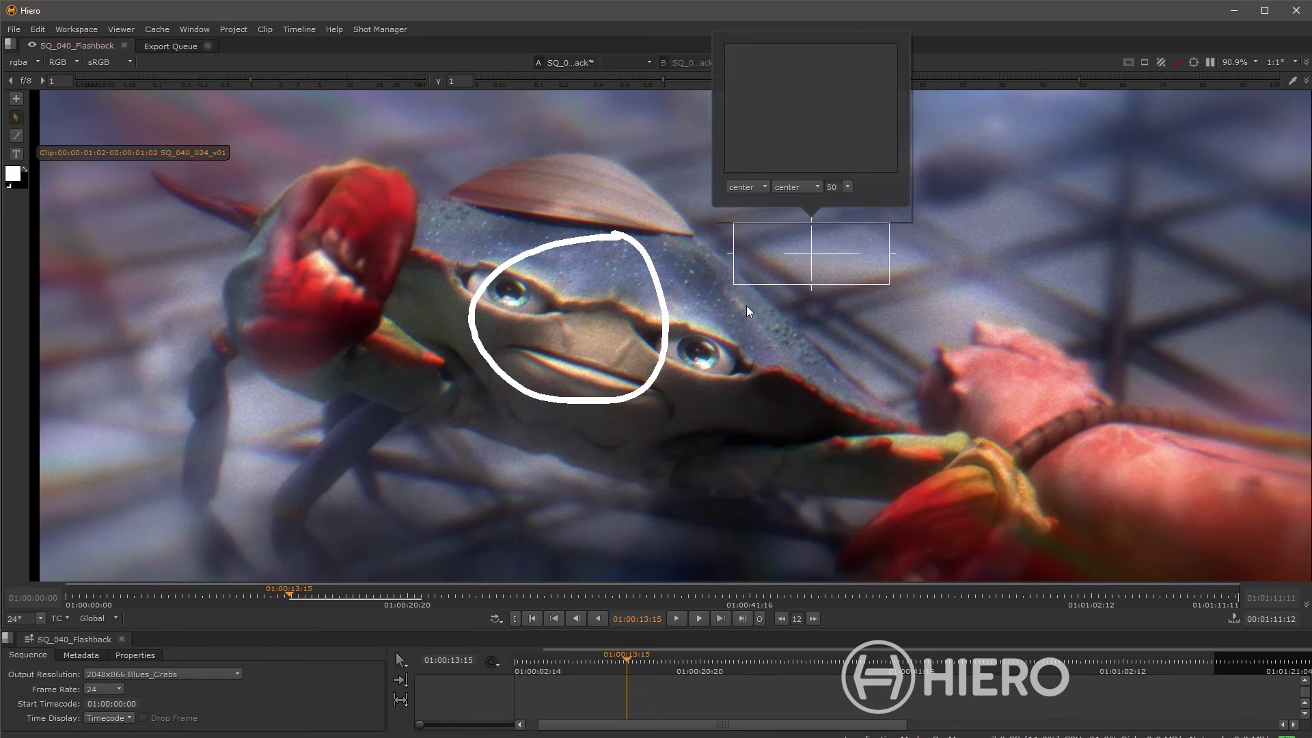
Type the note 'Back to earlier version' and move it onto the circled face
type("Back to ea")
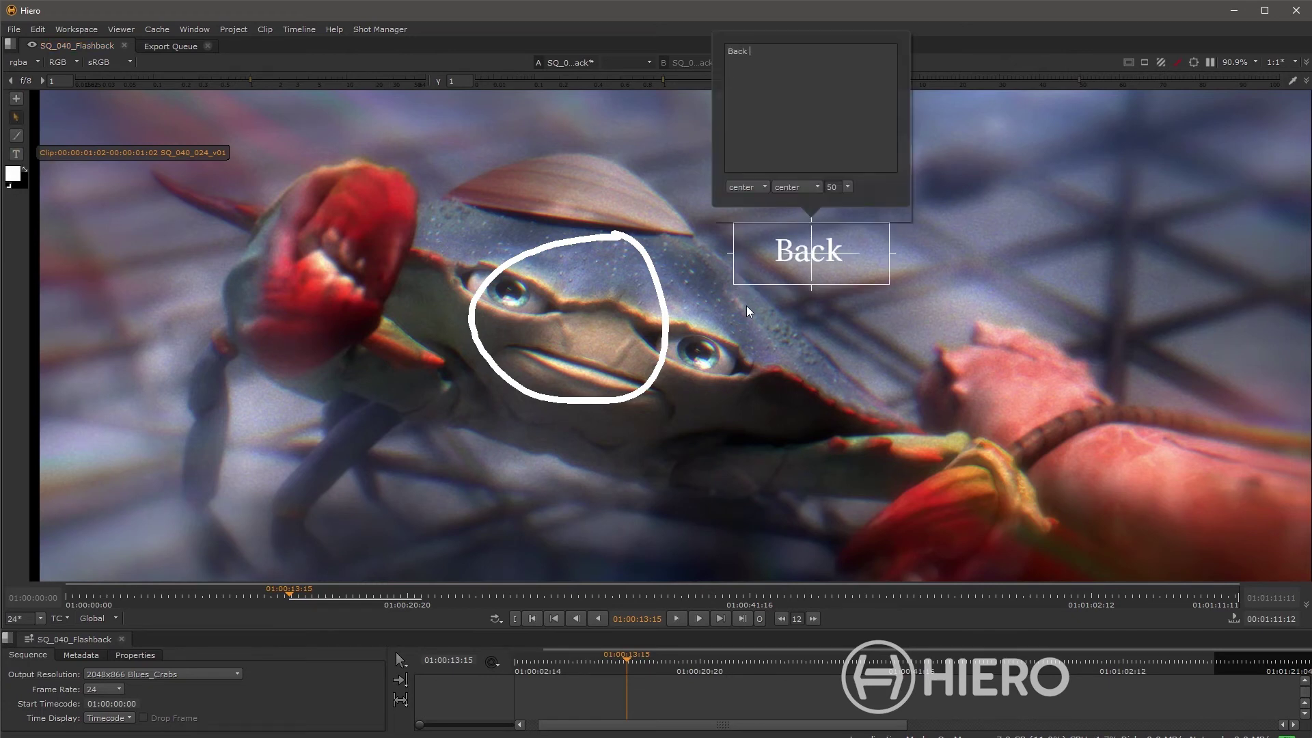
key("BackSpace")
key("BackSpace")
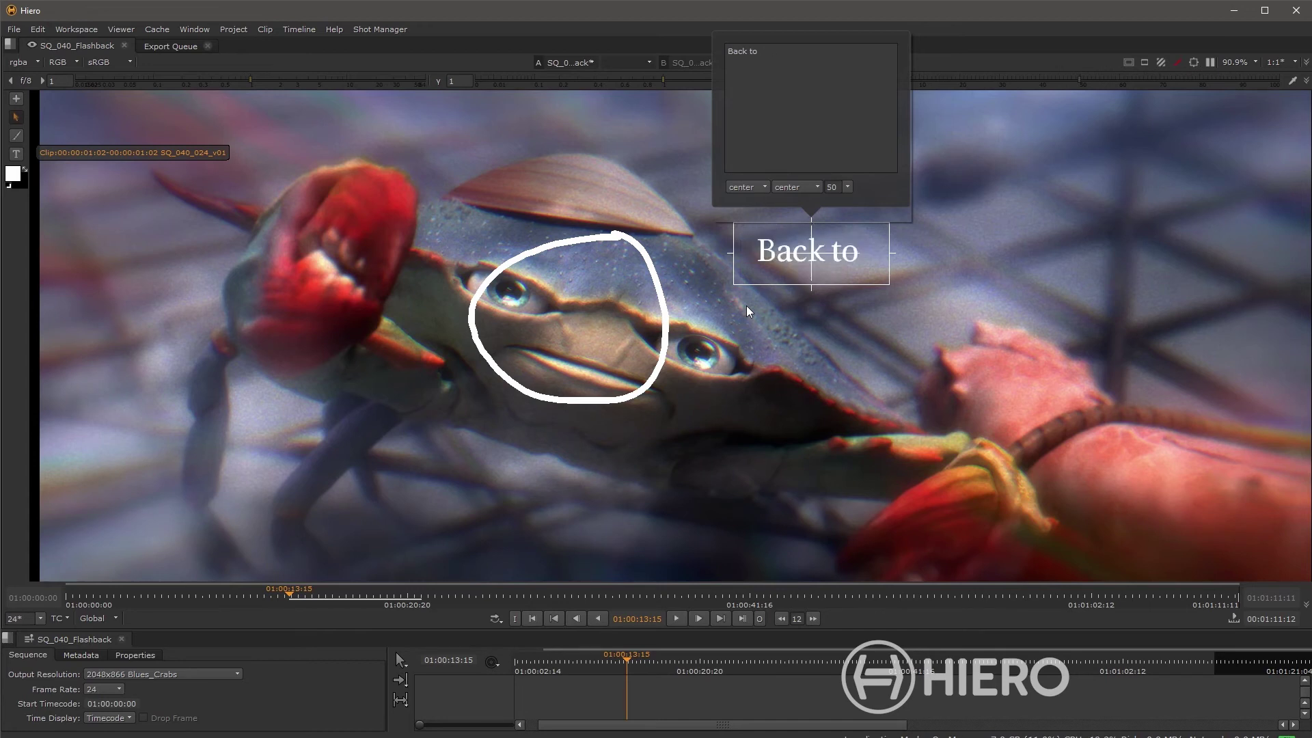
type("earlier vw")
key("BackSpace")
type("ersion")
left_click_drag(811, 253, 578, 319)
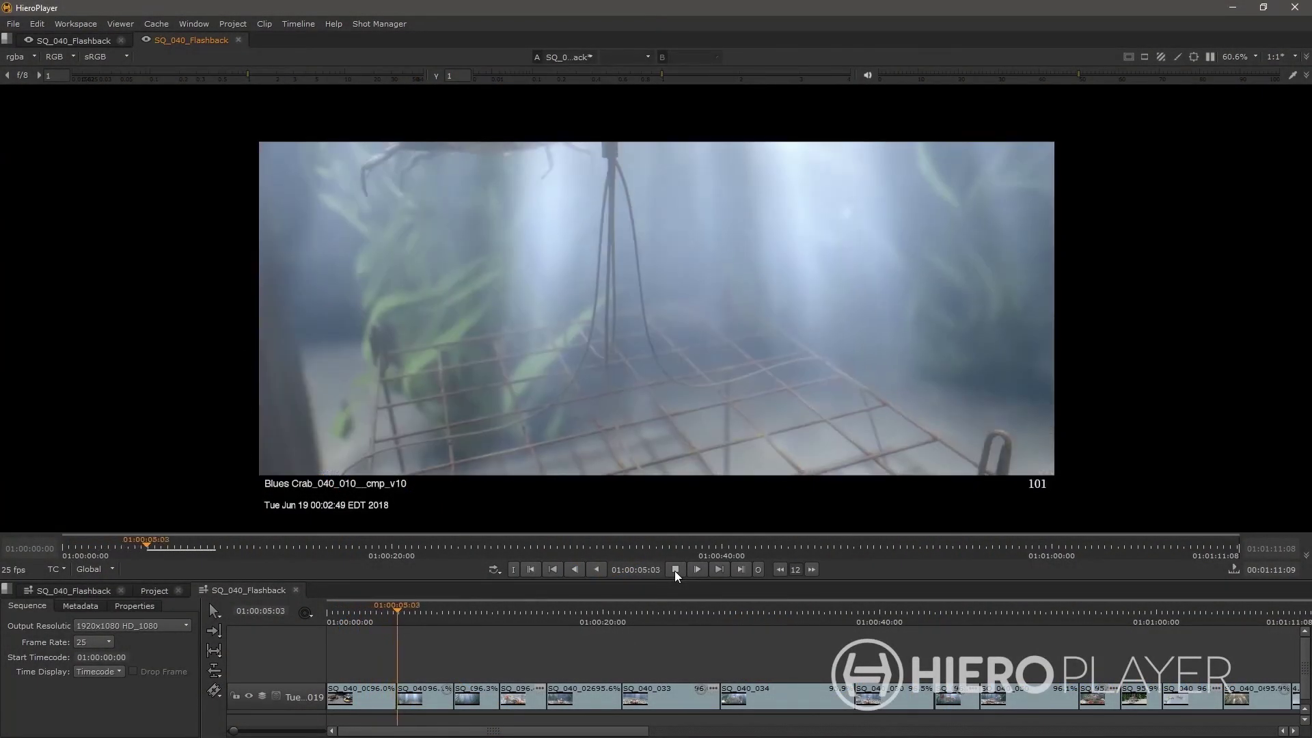
Stop playback, set the playhead to 01:01:07:14 in SQ_040_064, and zoom the viewer
left_click(674, 570)
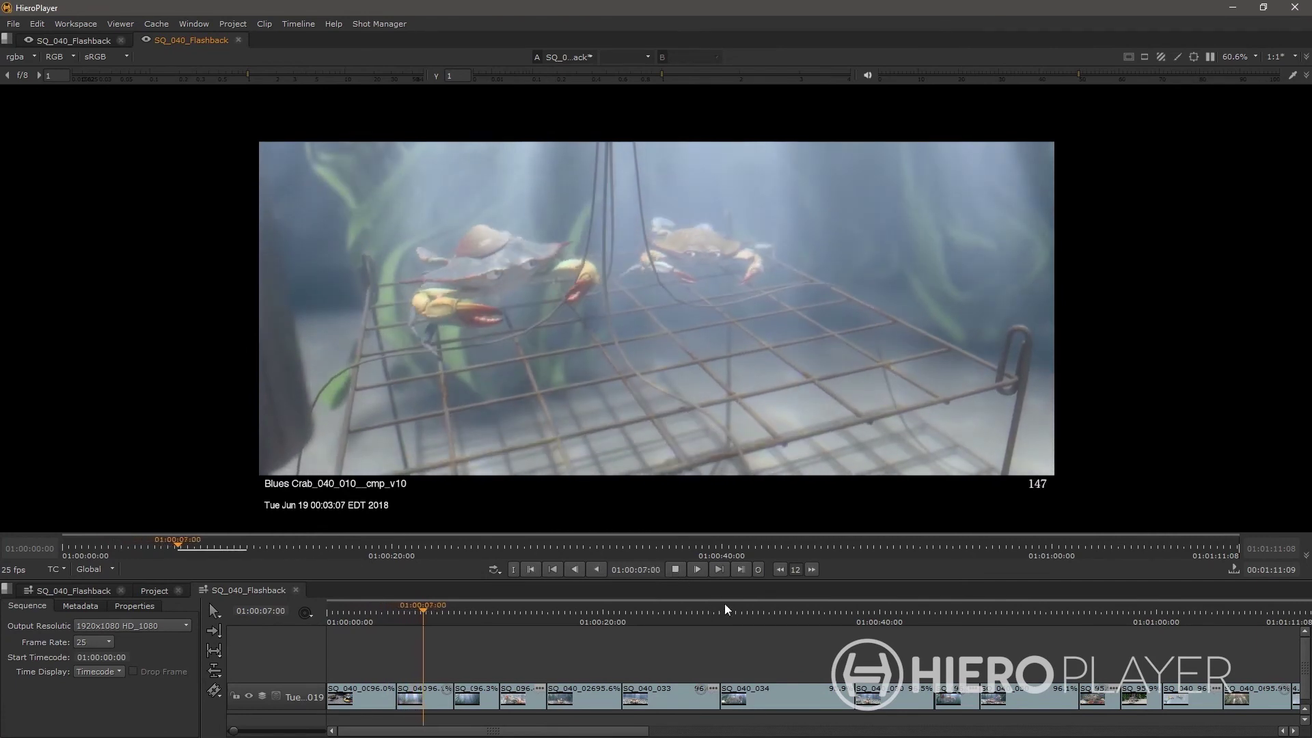
scroll(600, 675, "right", 5)
left_click(698, 615)
left_click_drag(698, 622, 694, 621)
scroll(676, 666, "up", 2)
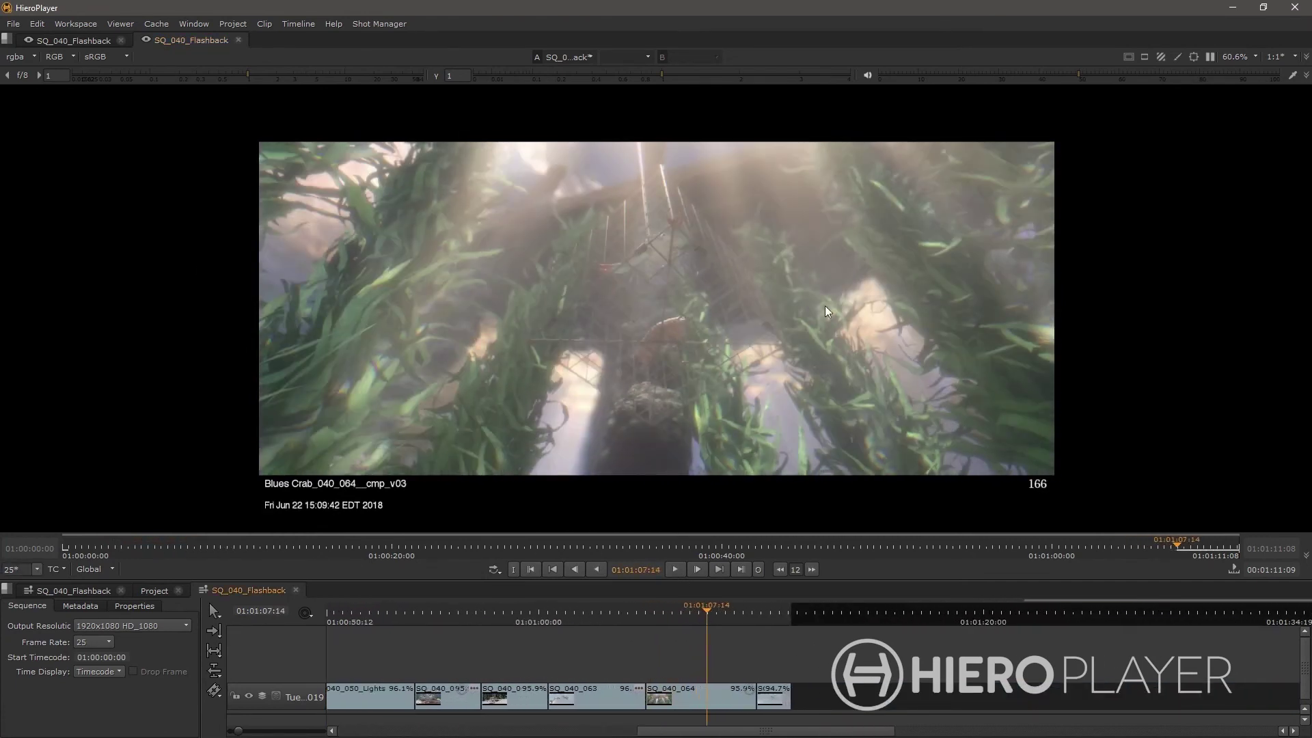
scroll(819, 314, "up", 2)
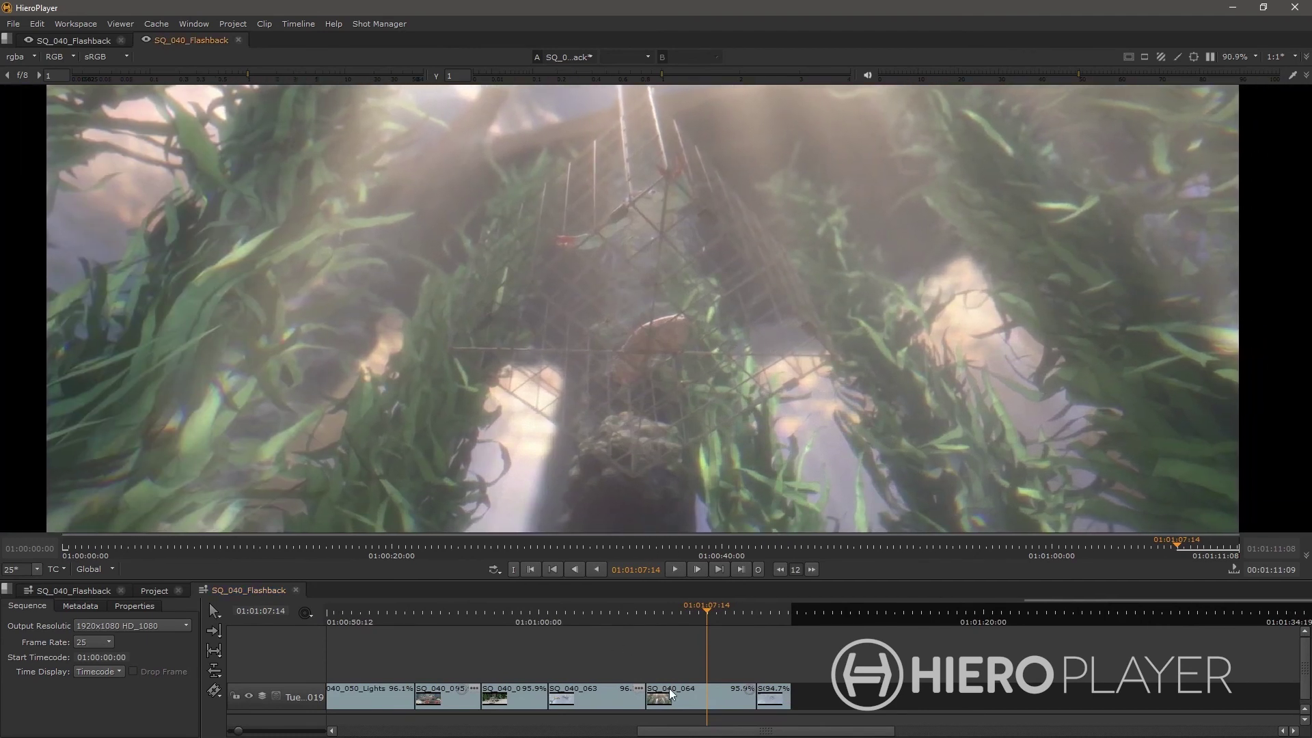
Scan clip SQ_040_064 for versions and acknowledge the three new ones found
right_click(672, 693)
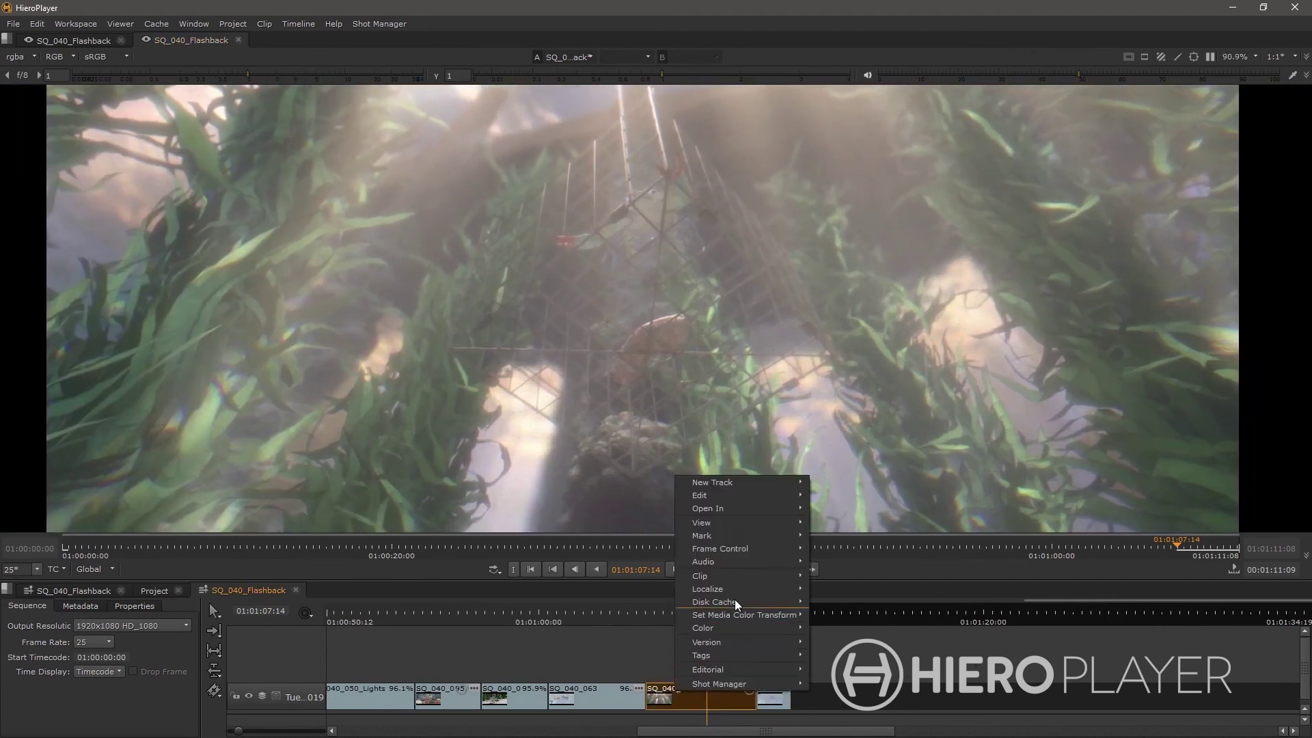
mouse_move(743, 651)
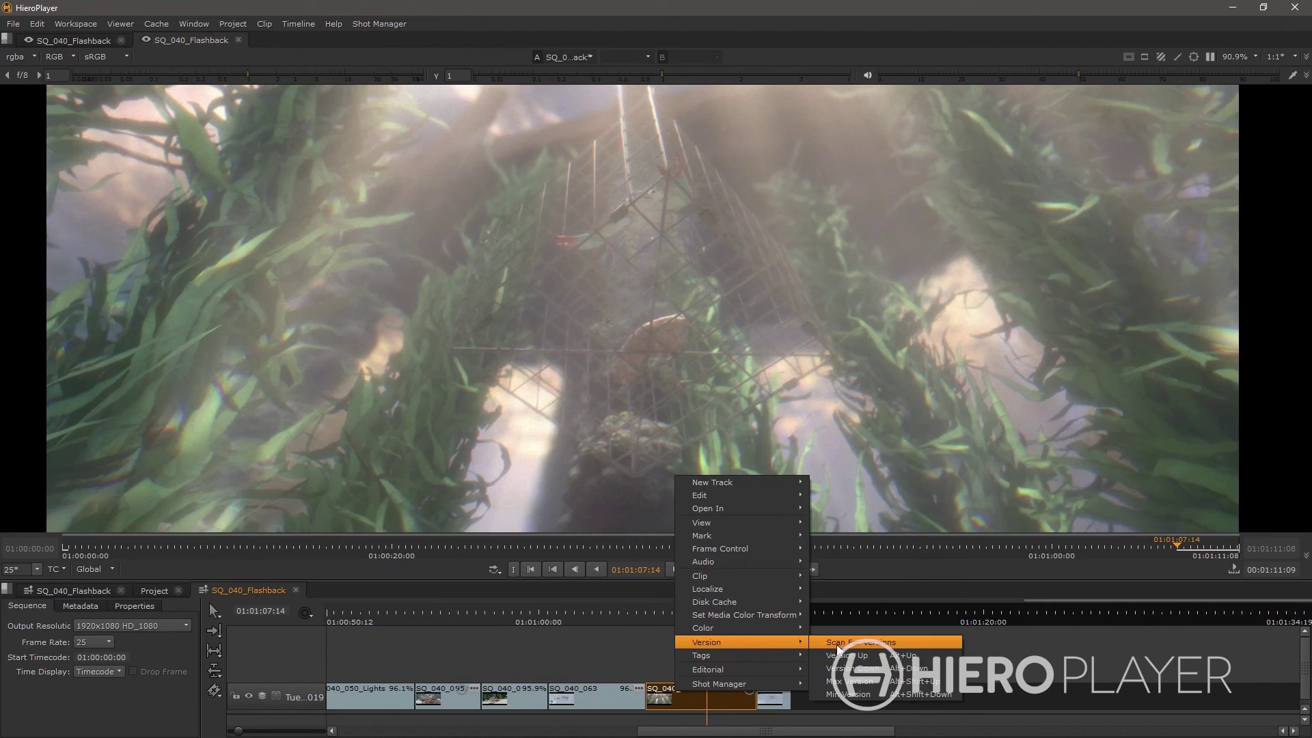
left_click(860, 642)
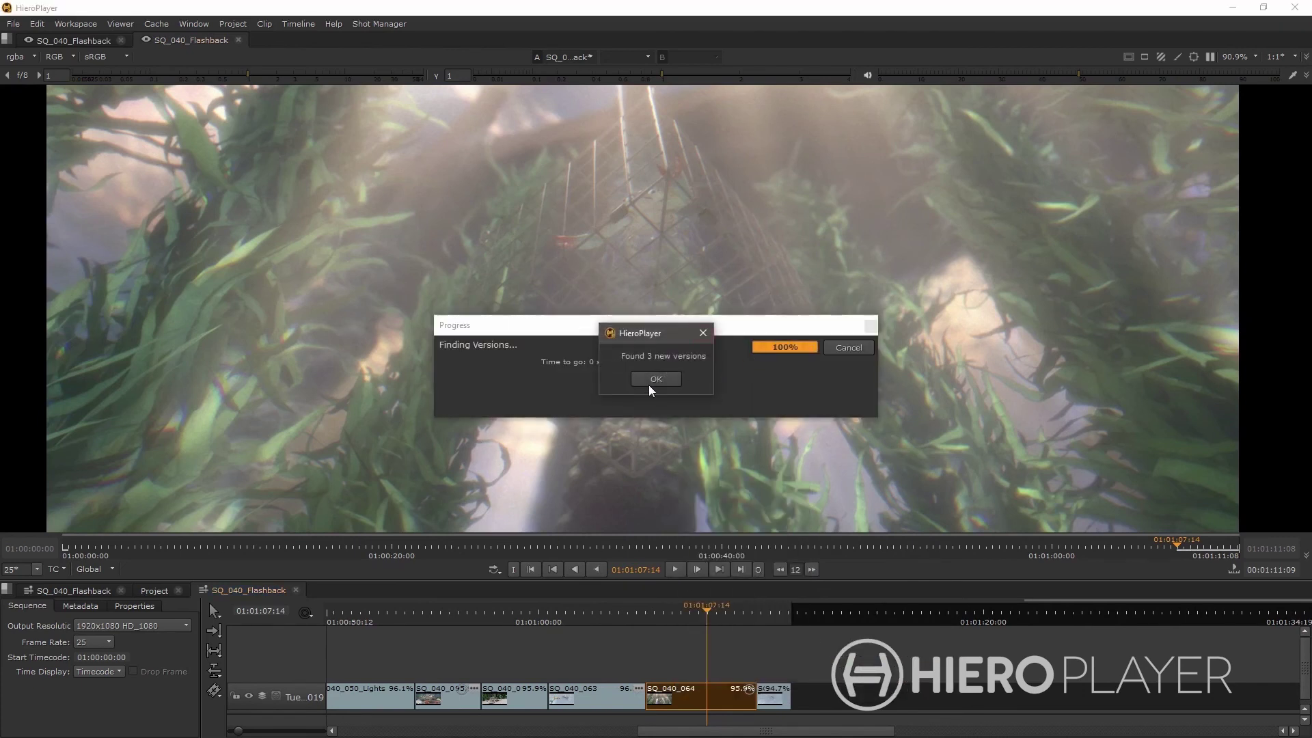
left_click(653, 379)
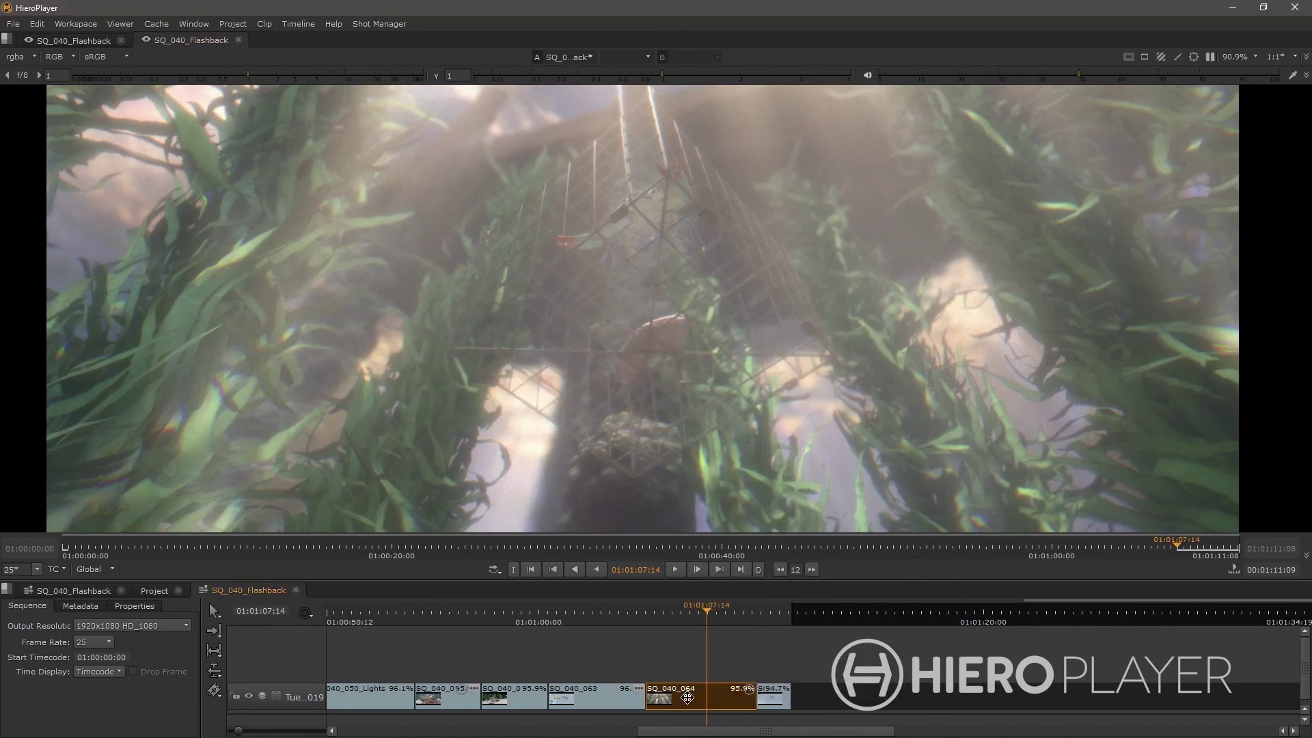
Step the clip up a version, then pick a different Lights version from its version list
key("alt+Up")
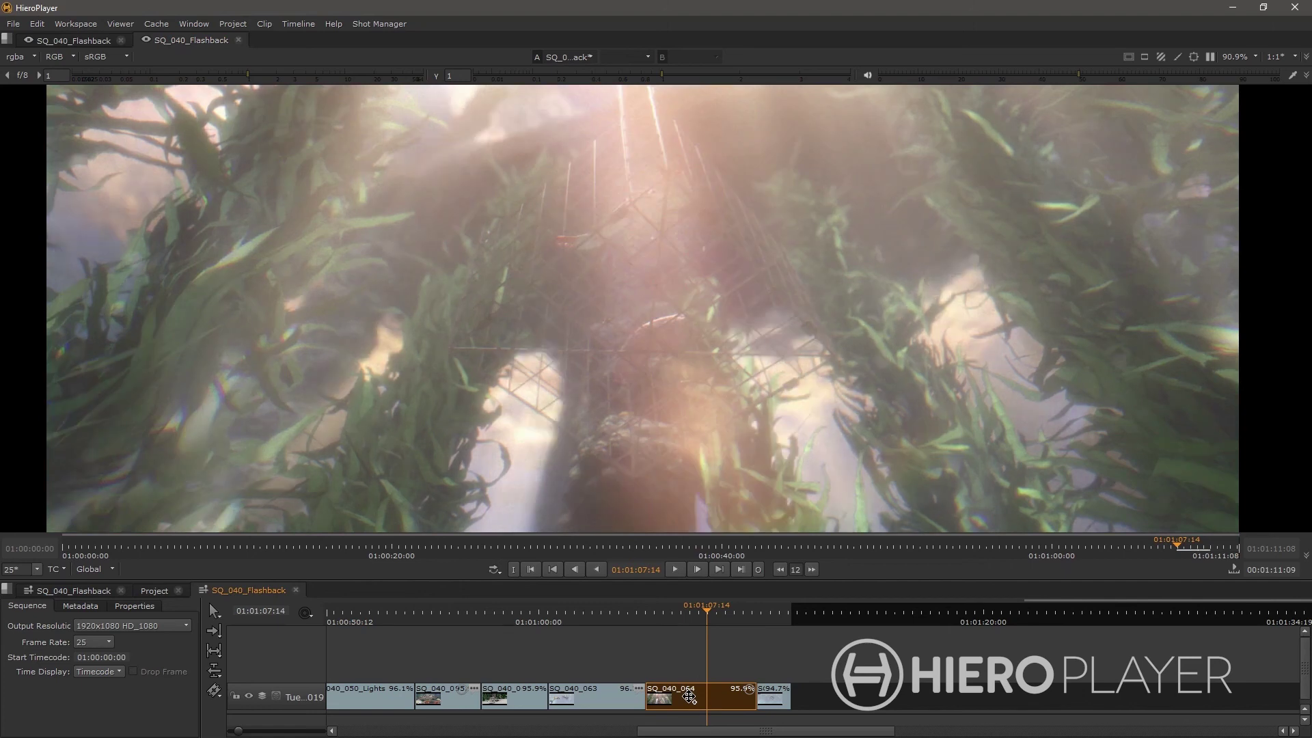
left_click(689, 697, "alt")
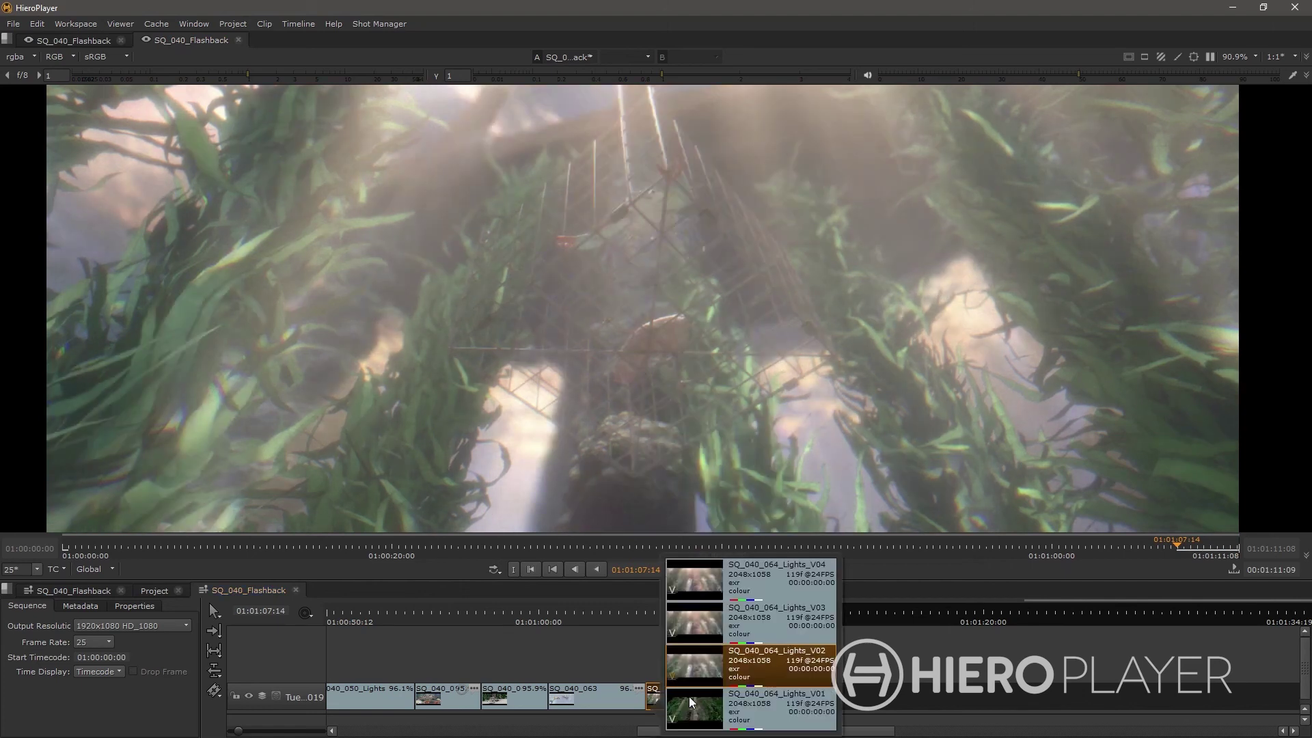
left_click(691, 702)
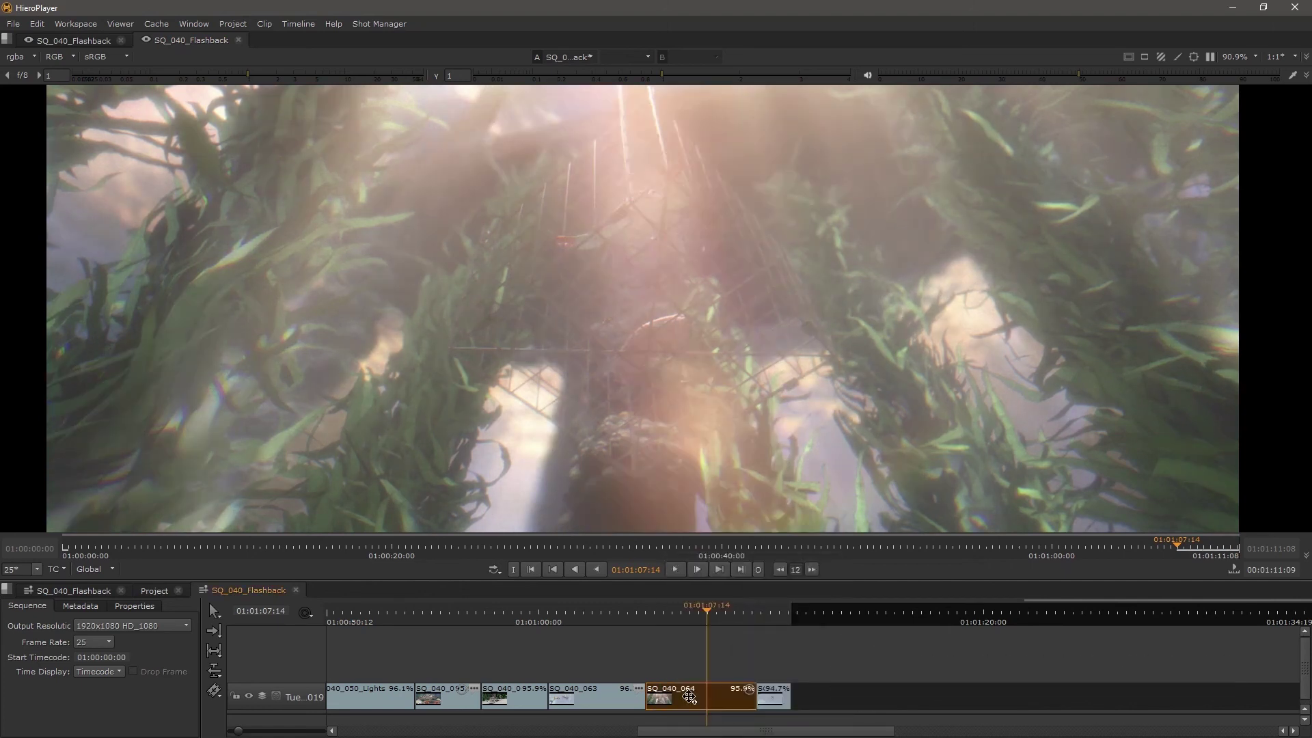